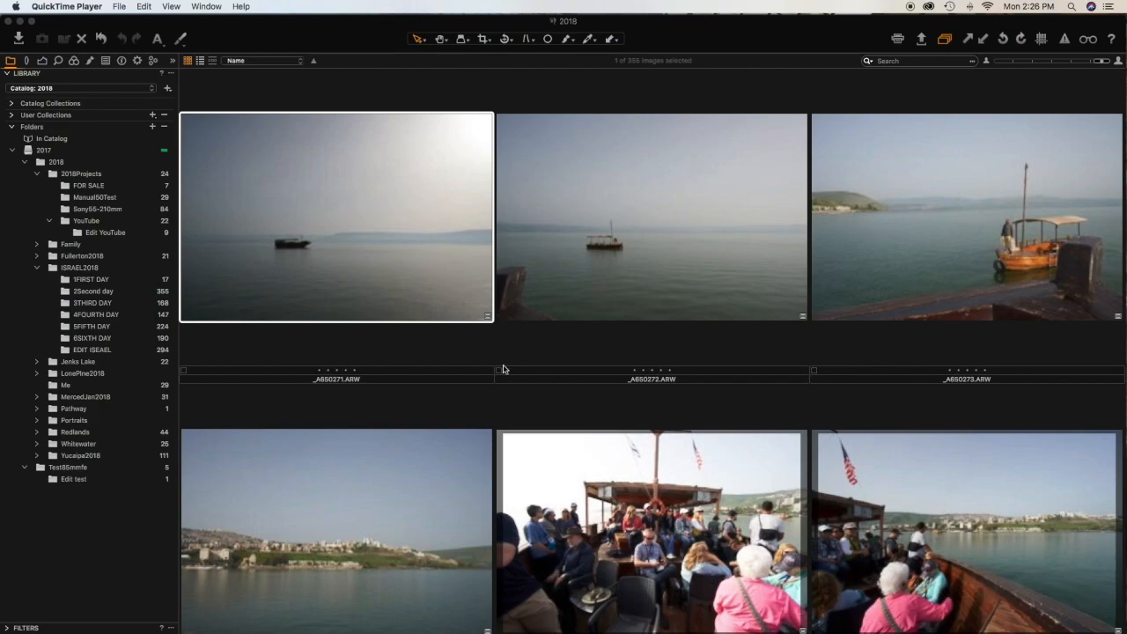
# View the hazy lake photo _A650271.ARW enlarged and return to the thumbnail overview.
pyautogui.click(381, 223)
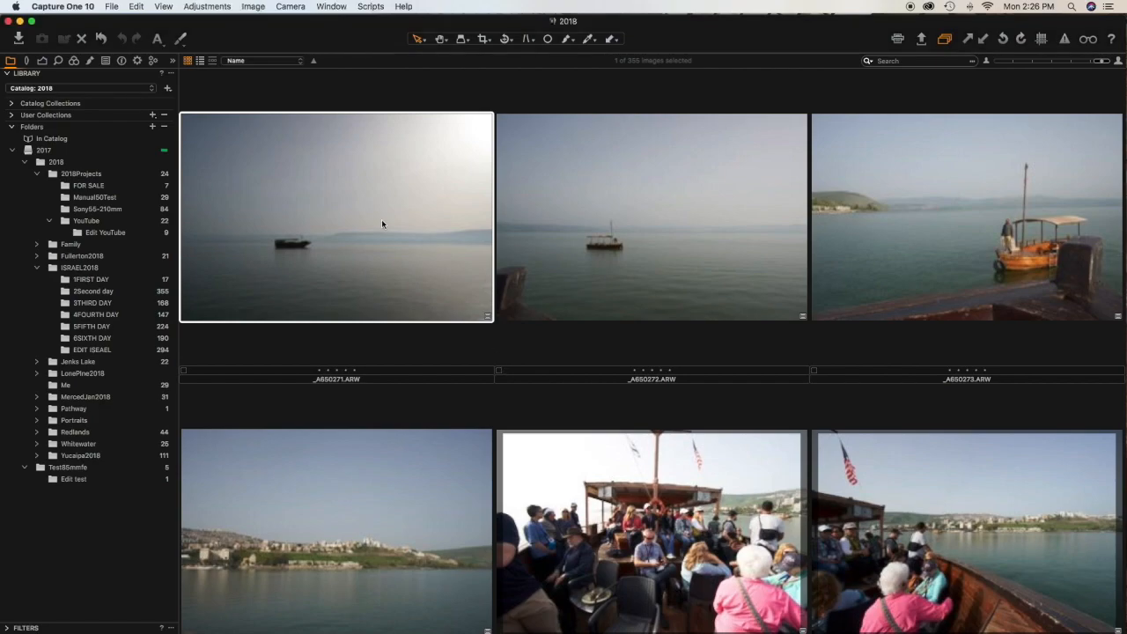
pyautogui.doubleClick(381, 223)
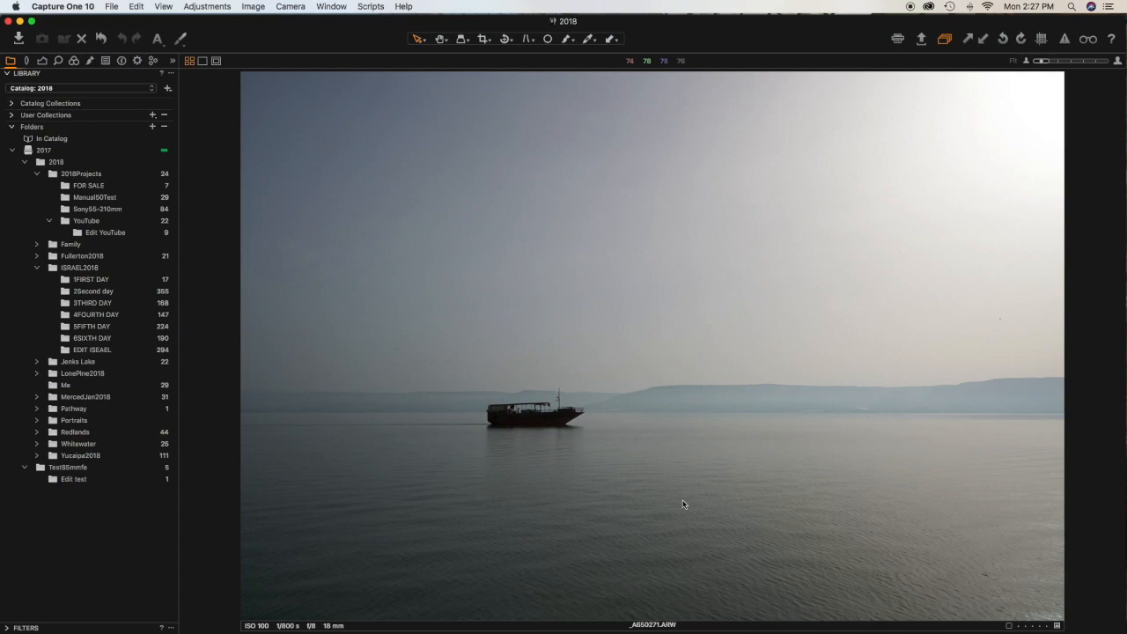
pyautogui.press('alt+super+v')
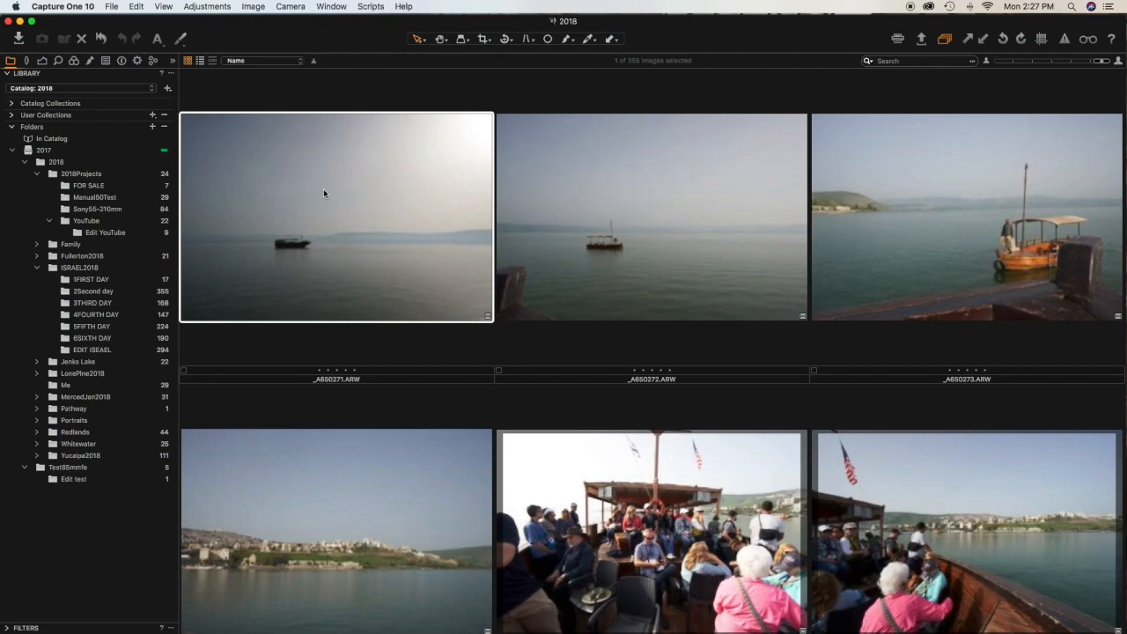
# Open the photo _A650271.ARW from the catalog in Luminar 2018.
pyautogui.rightClick(366, 226)
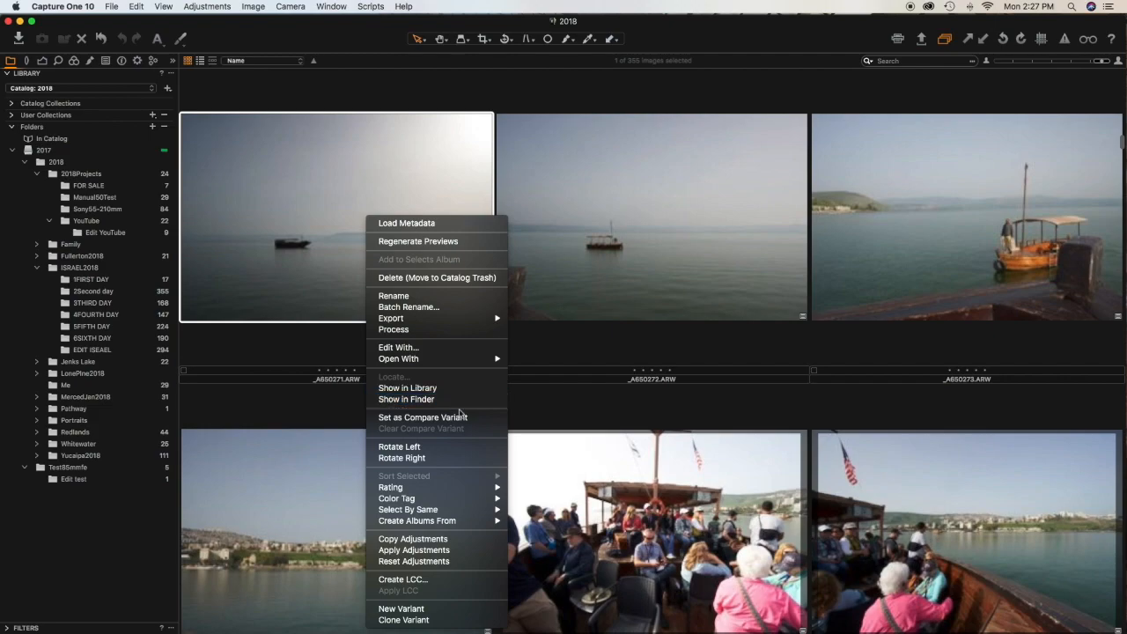
pyautogui.moveTo(483, 360)
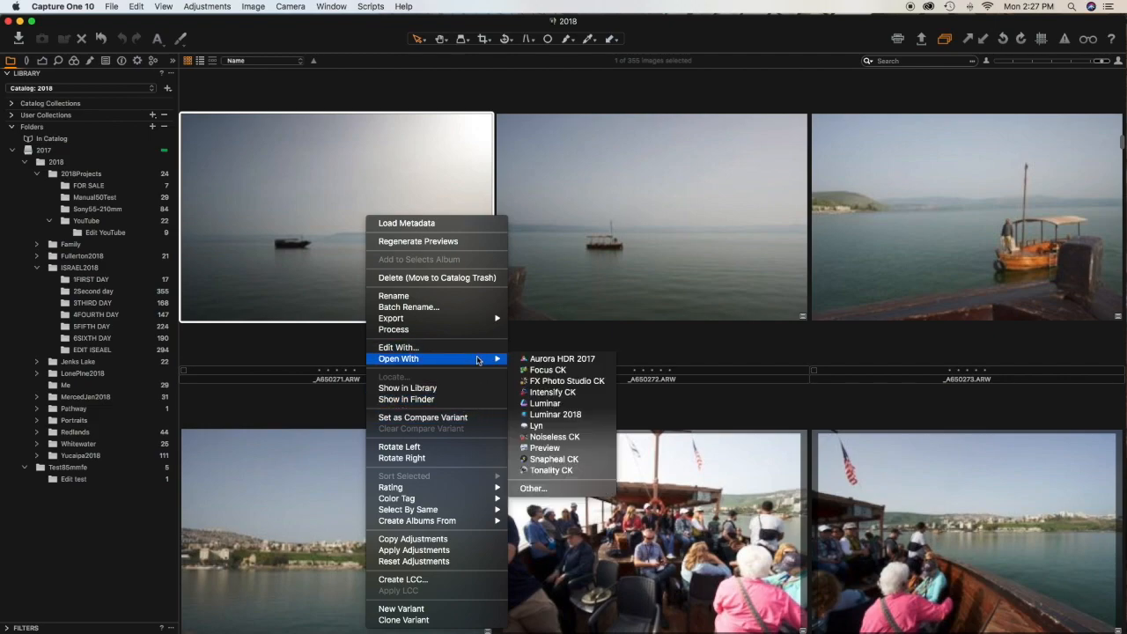
pyautogui.click(553, 415)
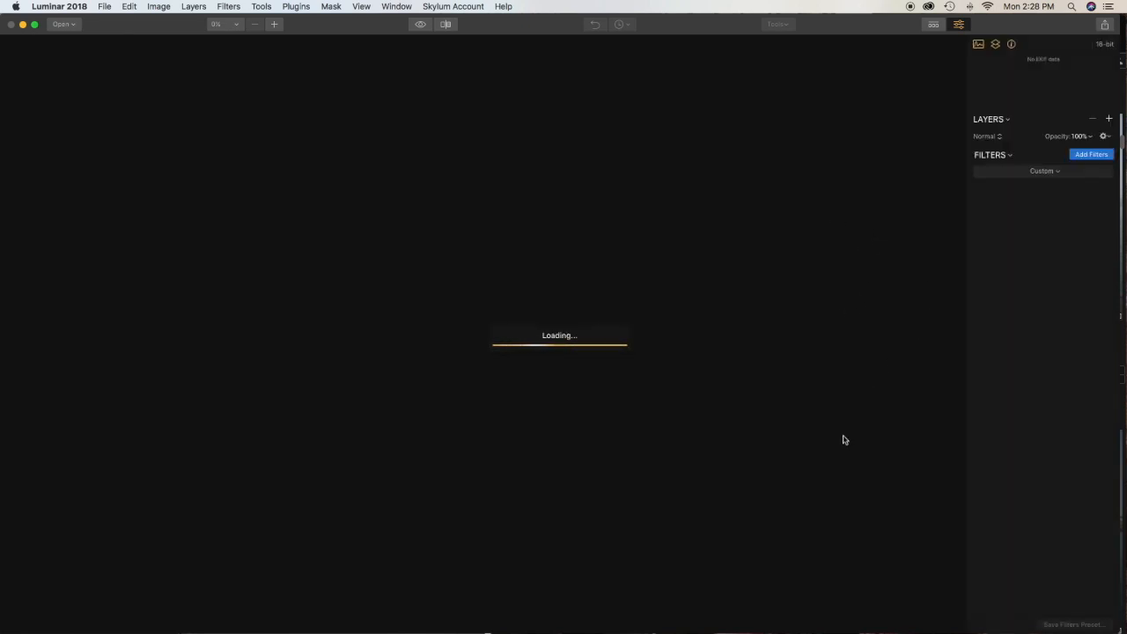
pyautogui.moveTo(678, 631)
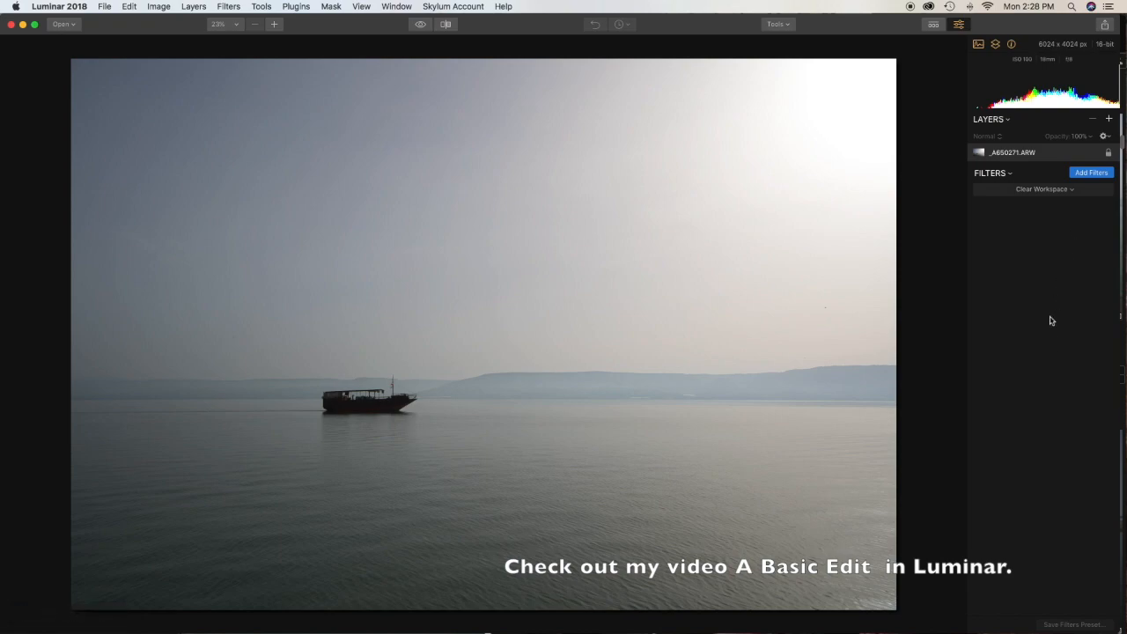
# Load the Professional workspace and enable automatic Lens Distortion correction in RAW Develop.
pyautogui.click(1071, 192)
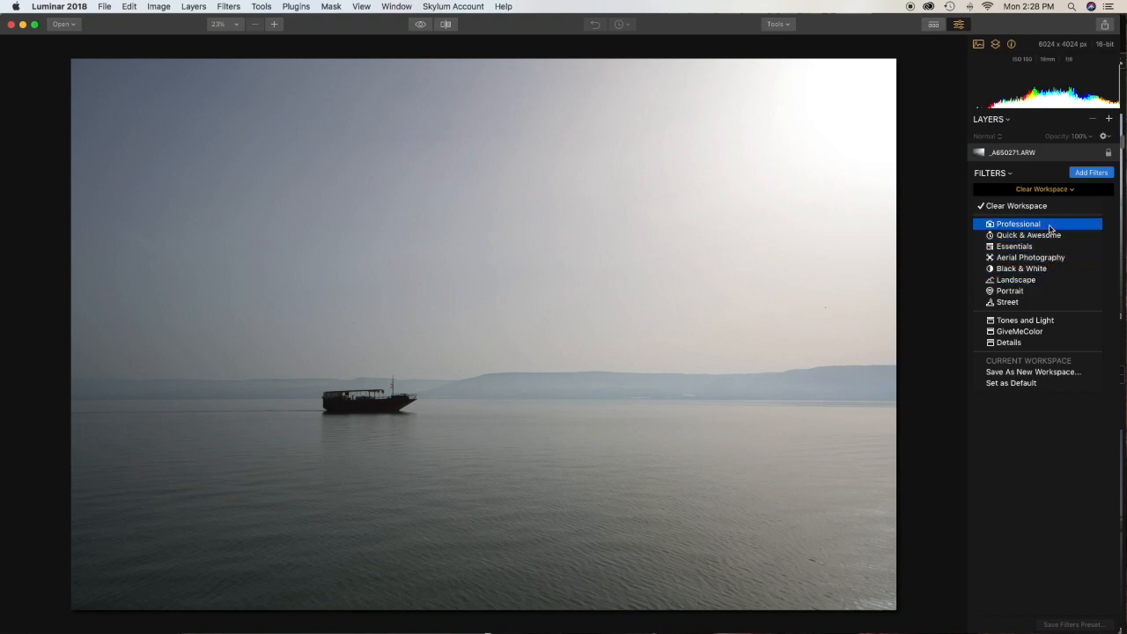
pyautogui.click(1050, 226)
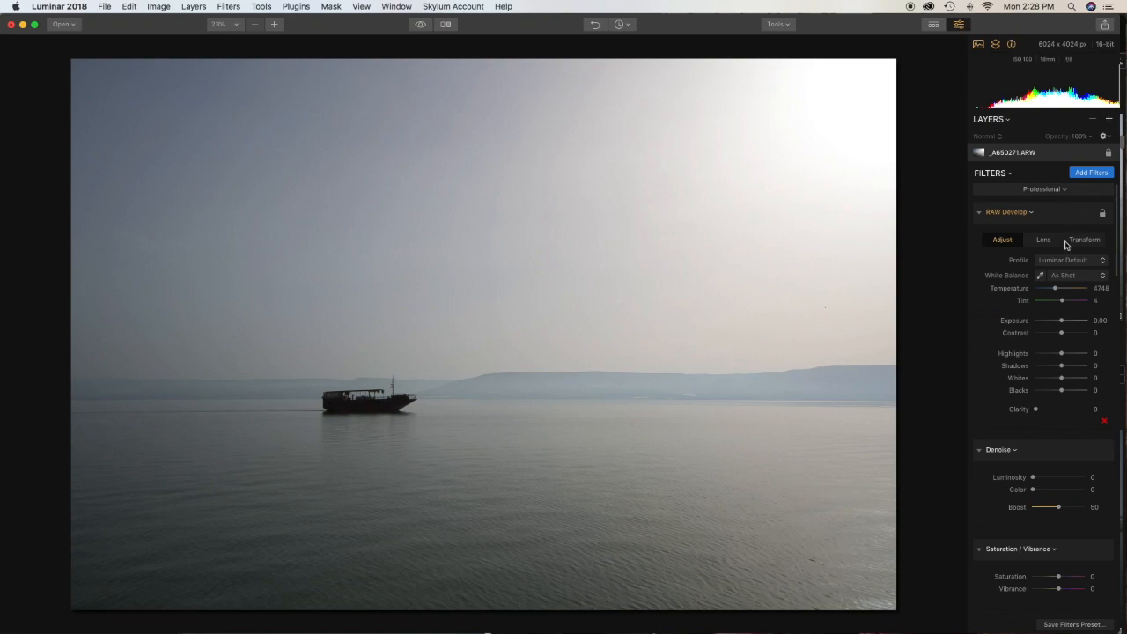
pyautogui.click(1045, 240)
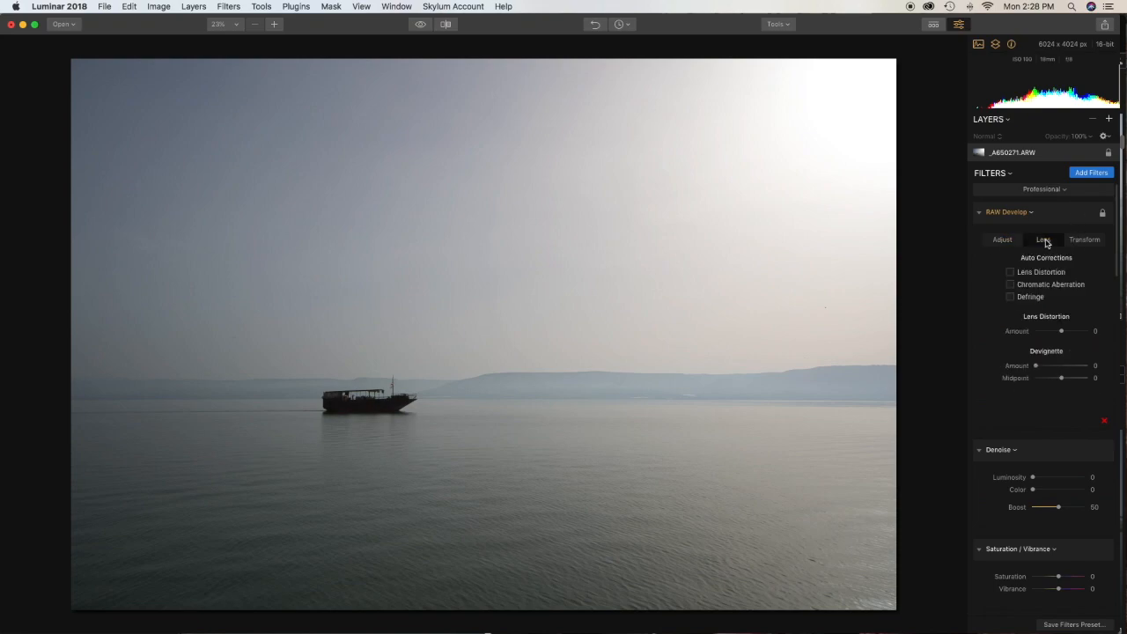
pyautogui.click(1011, 273)
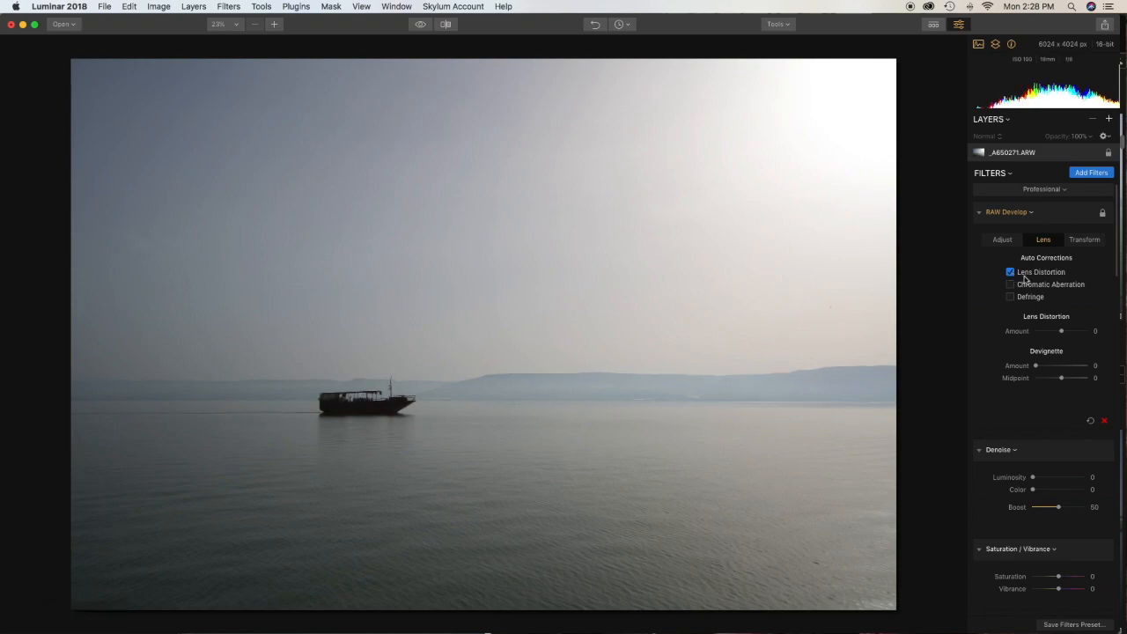
# In the RAW Develop adjustments, set Contrast to 28, Highlights to -69, Shadows to 22 and Clarity to 35.
pyautogui.click(1005, 241)
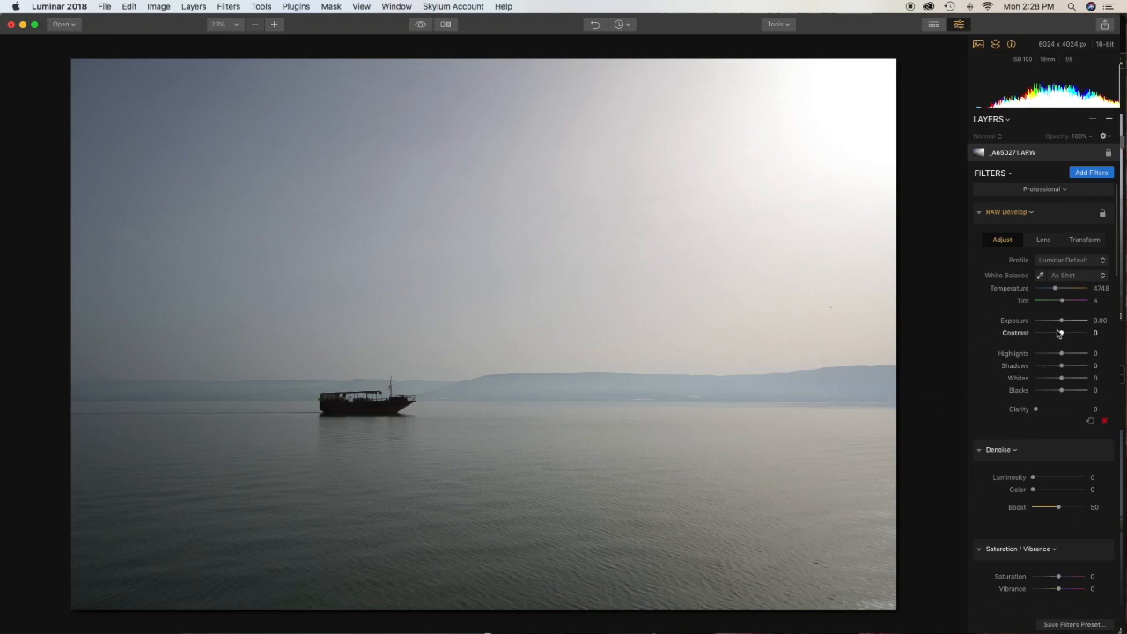
pyautogui.moveTo(1061, 334); pyautogui.dragTo(1067, 370)
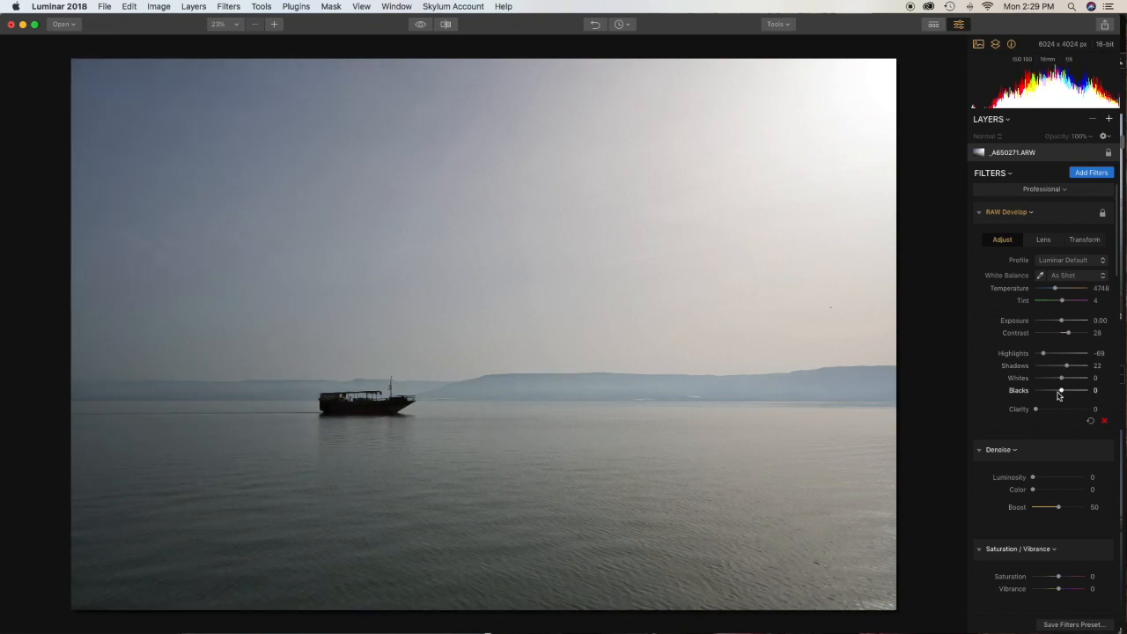
pyautogui.moveTo(1035, 409); pyautogui.dragTo(1054, 411)
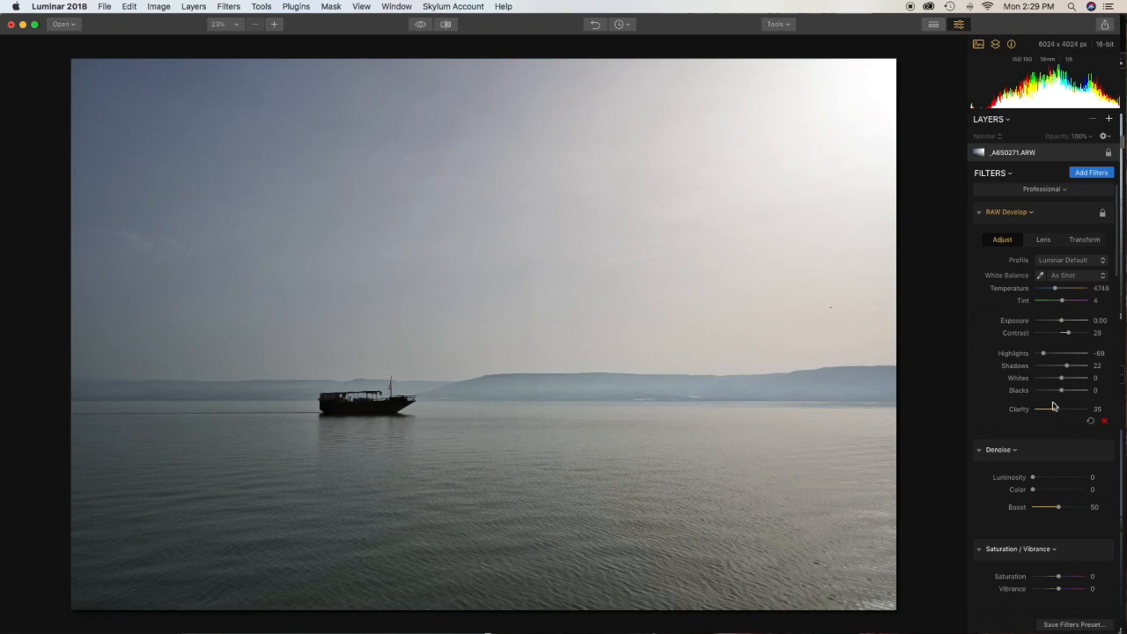
# Set Vibrance to 24, the Accent - AI Filter boost to 45 and the Dehaze amount to 44.
pyautogui.scroll(-10, 1053, 406)
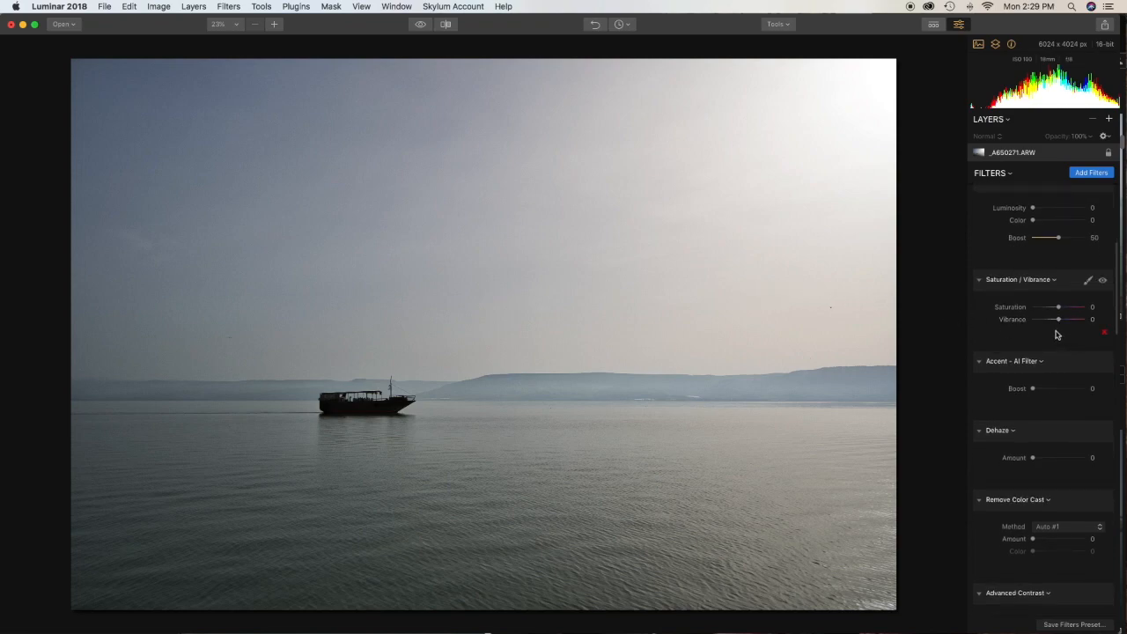
pyautogui.moveTo(1063, 323); pyautogui.dragTo(1062, 326)
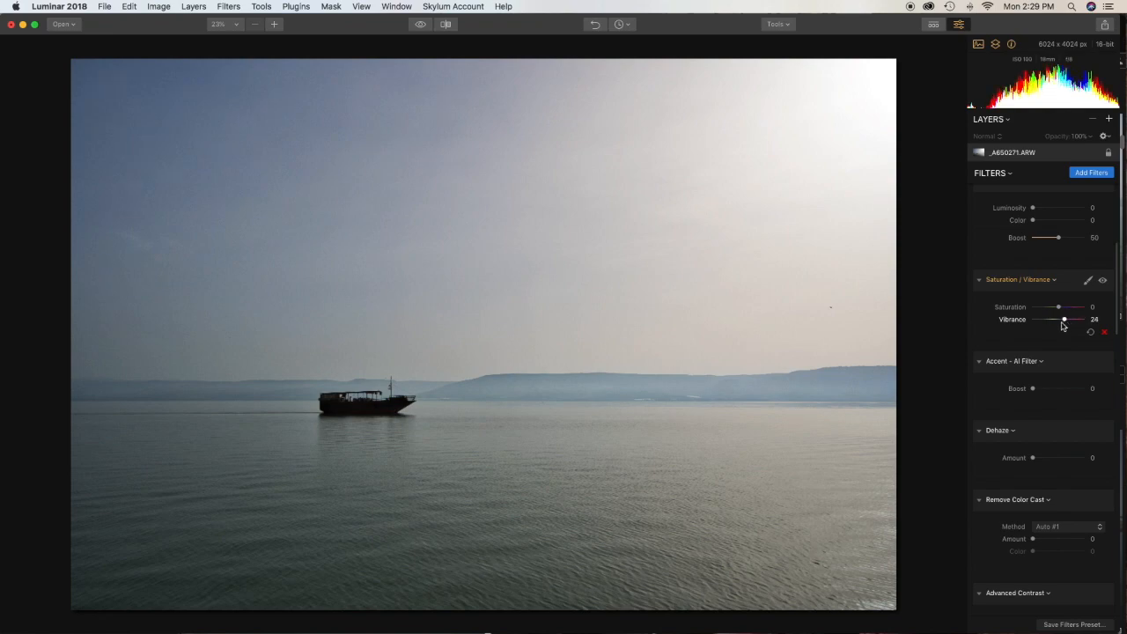
pyautogui.click(1035, 391)
pyautogui.moveTo(1036, 391); pyautogui.dragTo(1054, 398)
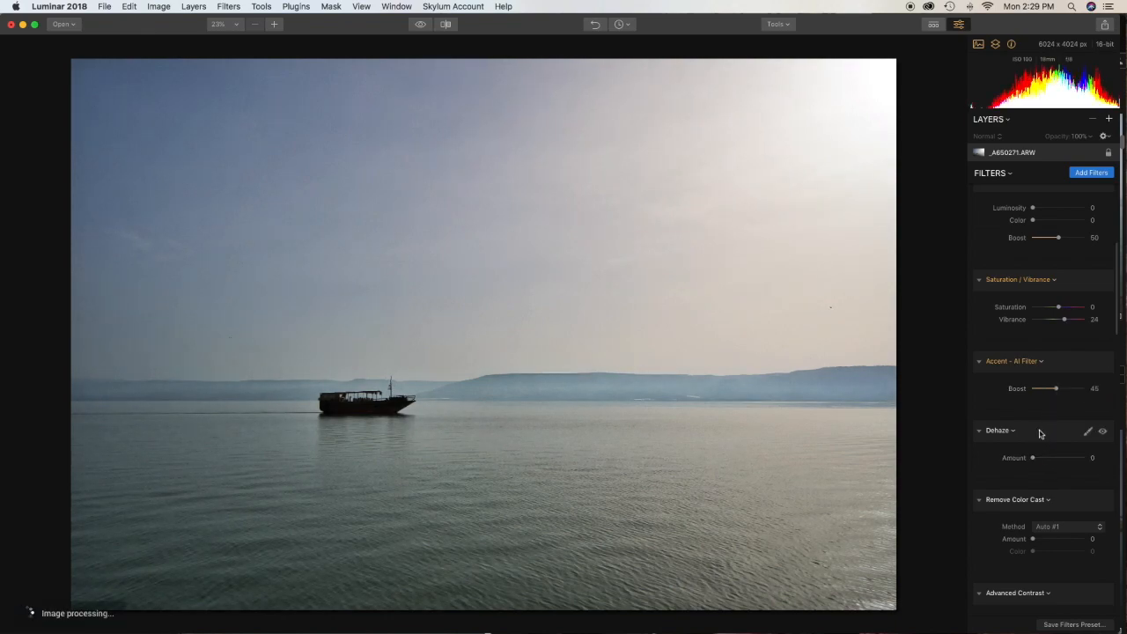
pyautogui.moveTo(1035, 459); pyautogui.dragTo(1058, 461)
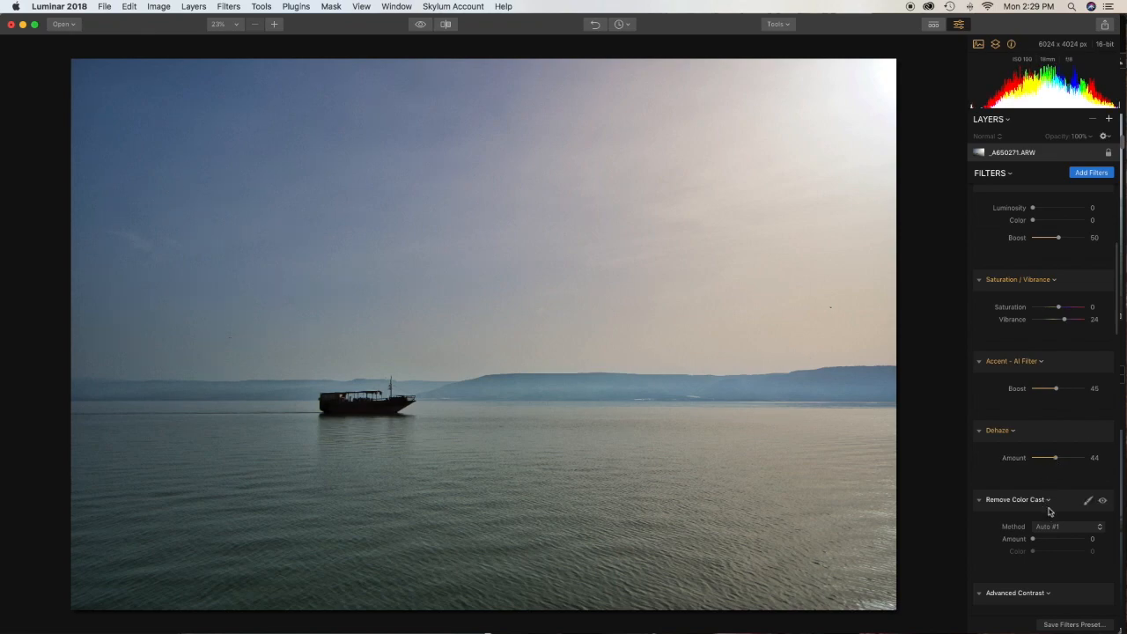
# Set Advanced Contrast amount and balance to 38 and 66 for highlights, 35 and 63 for midtones, 36 and 54 for shadows.
pyautogui.scroll(-10, 1024, 484)
pyautogui.scroll(5, 1025, 483)
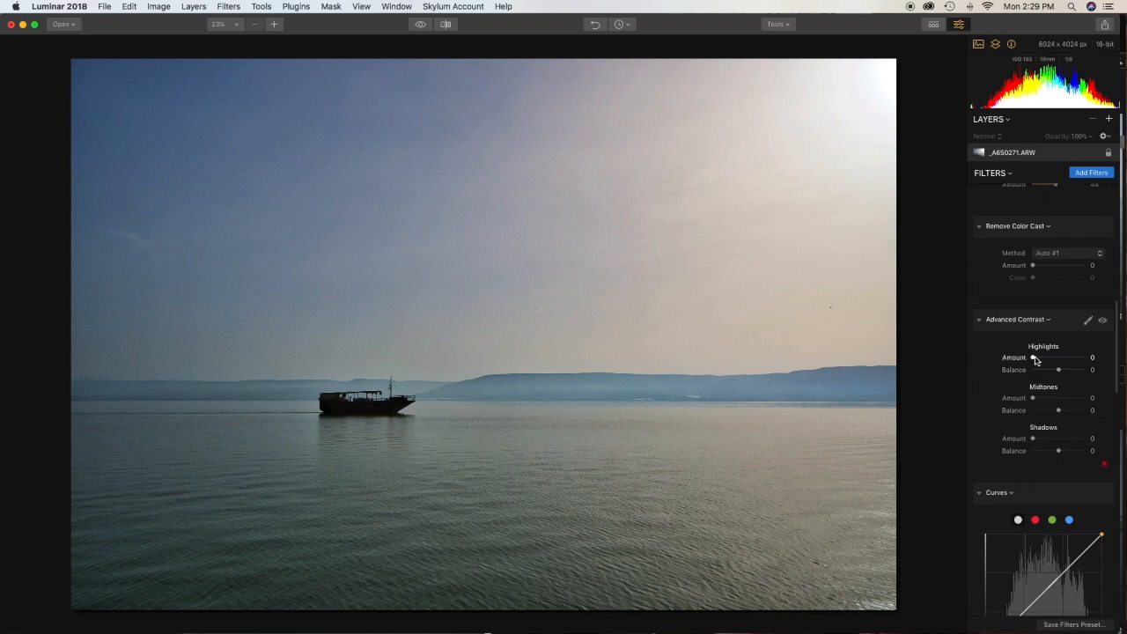
pyautogui.moveTo(1034, 359); pyautogui.dragTo(1051, 442)
pyautogui.moveTo(1052, 441)
pyautogui.mouseDown()
pyautogui.moveTo(1043, 453)
pyautogui.moveTo(1070, 451)
pyautogui.mouseUp()
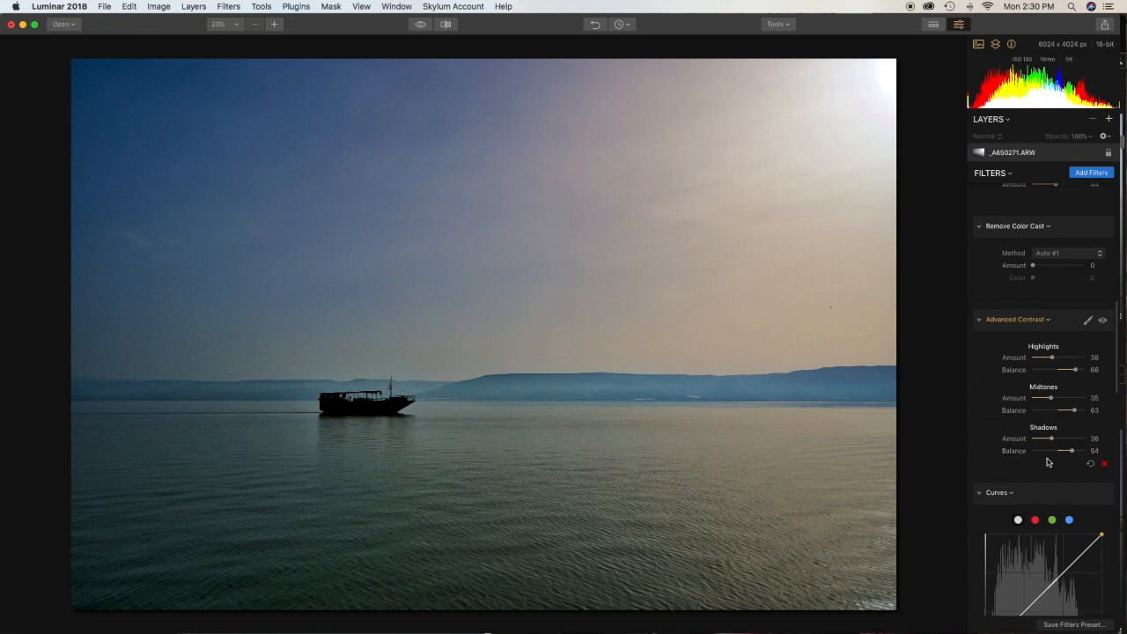
# Raise the HSL saturation of blue to 28, green to 29 and yellow to 43, and increase orange slightly.
pyautogui.scroll(-8, 1023, 464)
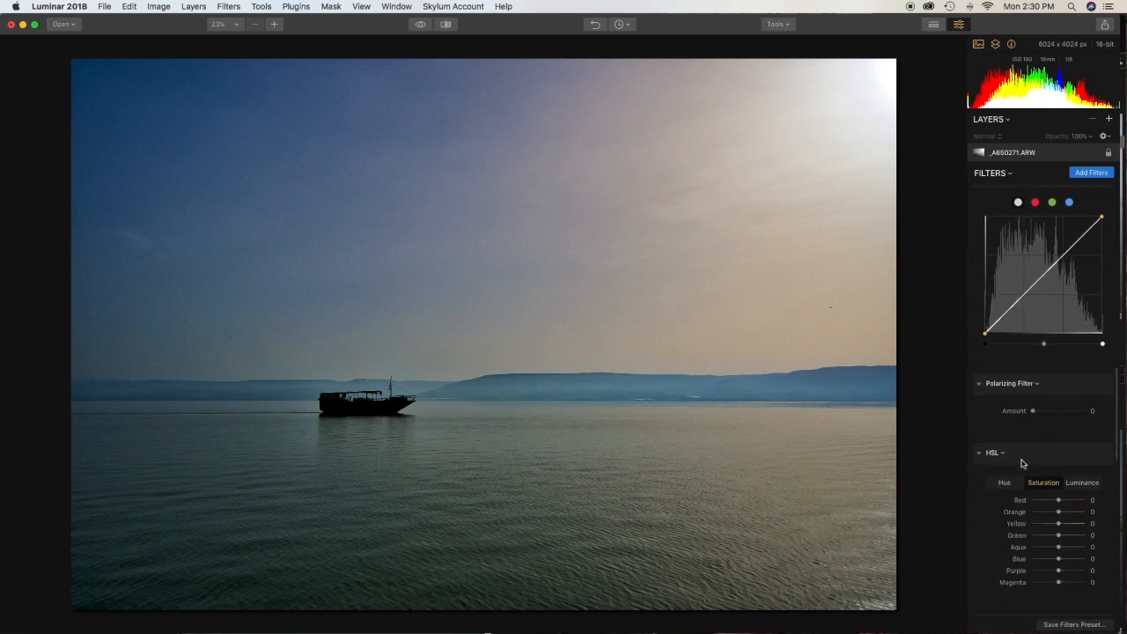
pyautogui.scroll(-5, 1023, 464)
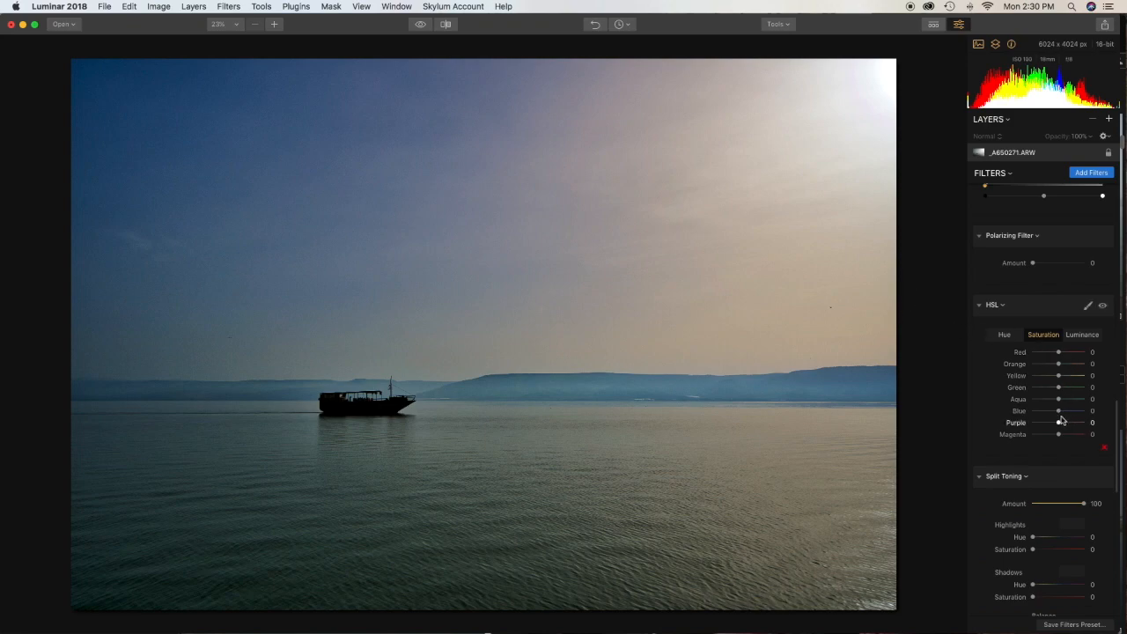
pyautogui.moveTo(1061, 418); pyautogui.dragTo(1068, 391)
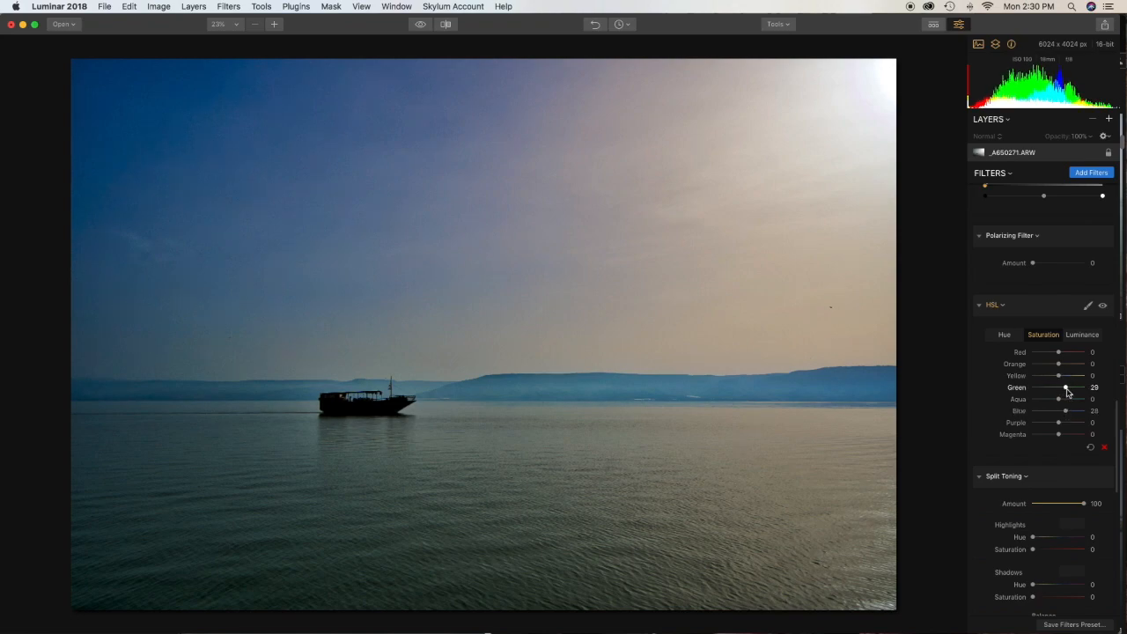
pyautogui.moveTo(1060, 379); pyautogui.dragTo(1071, 380)
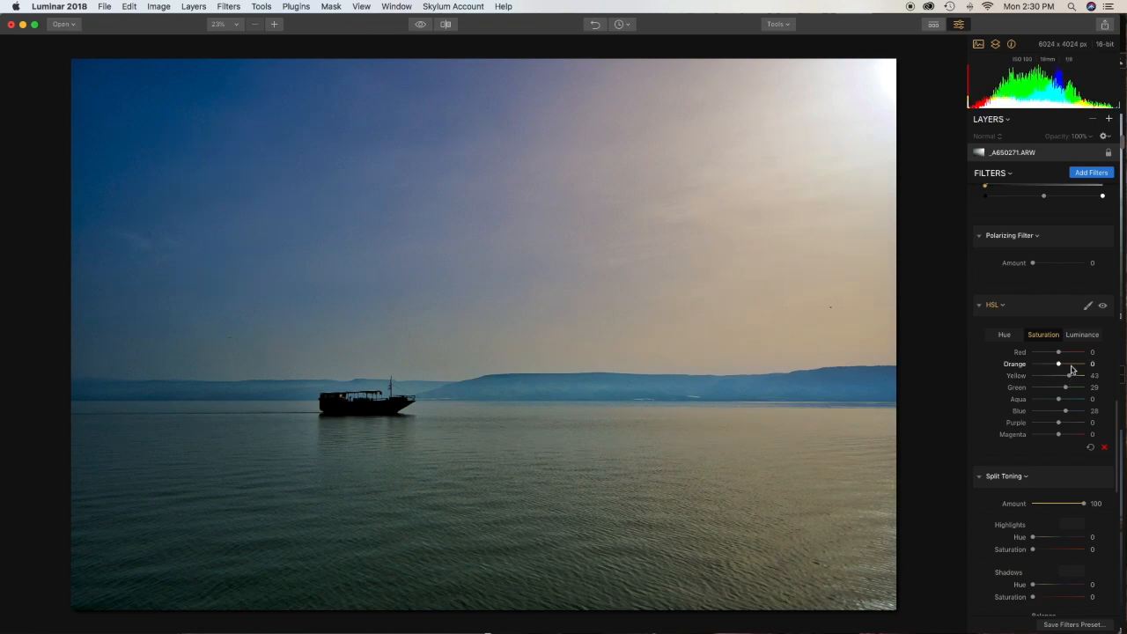
pyautogui.moveTo(1063, 368); pyautogui.dragTo(1069, 369)
# Add a new adjustment layer above the photo and load the Tones and Light workspace on it.
pyautogui.scroll(-10, 1000, 441)
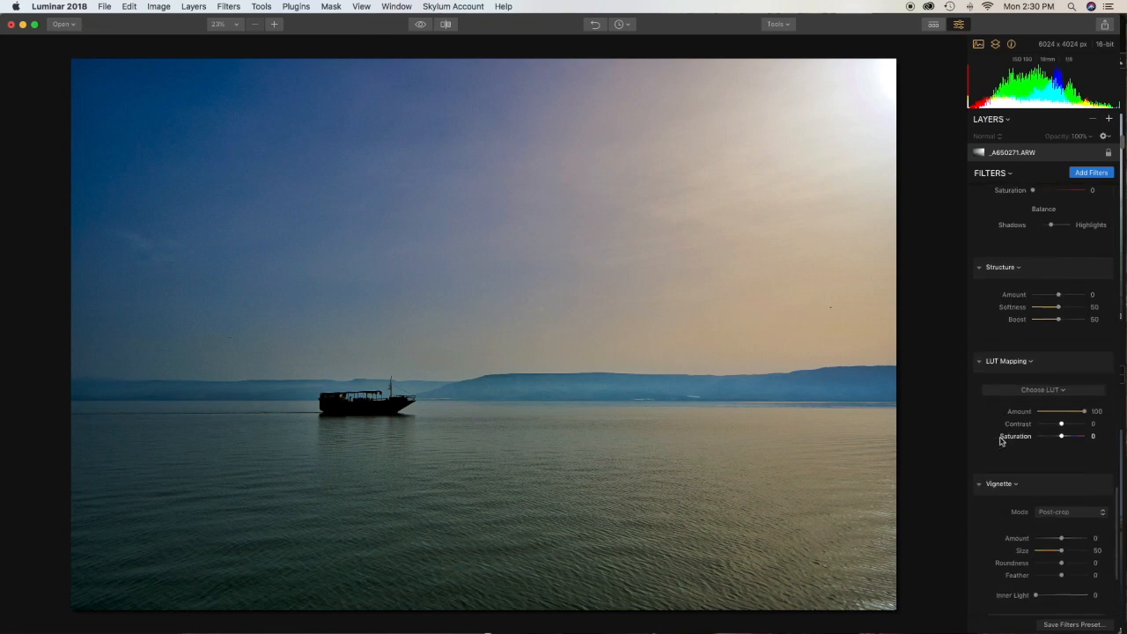
pyautogui.scroll(-5, 1001, 441)
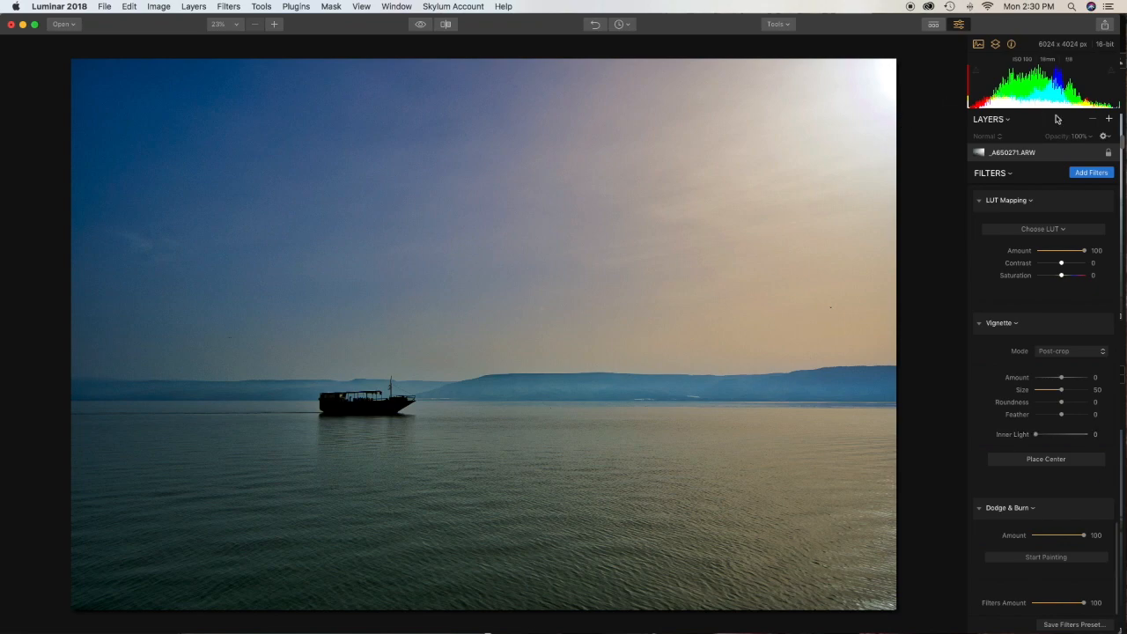
pyautogui.click(1112, 119)
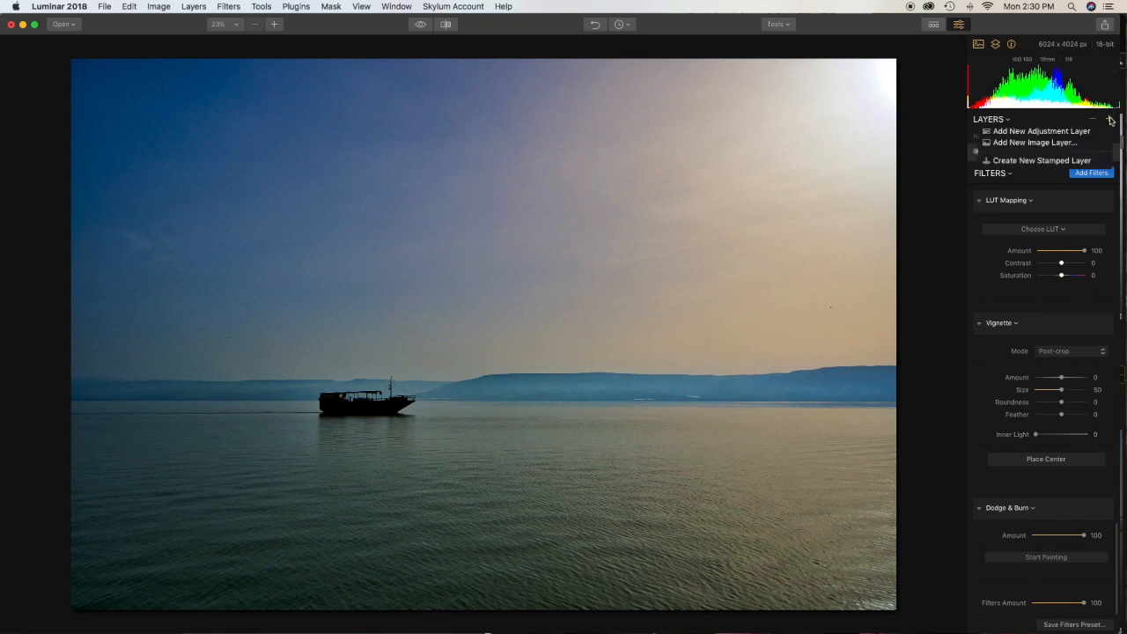
pyautogui.click(1092, 132)
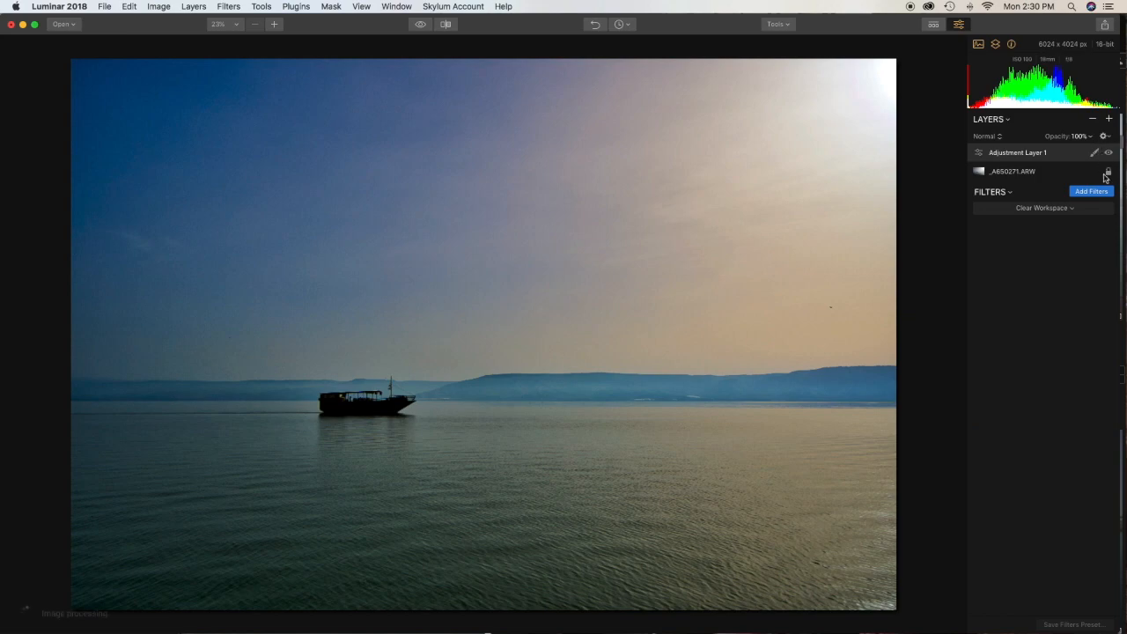
pyautogui.click(1073, 210)
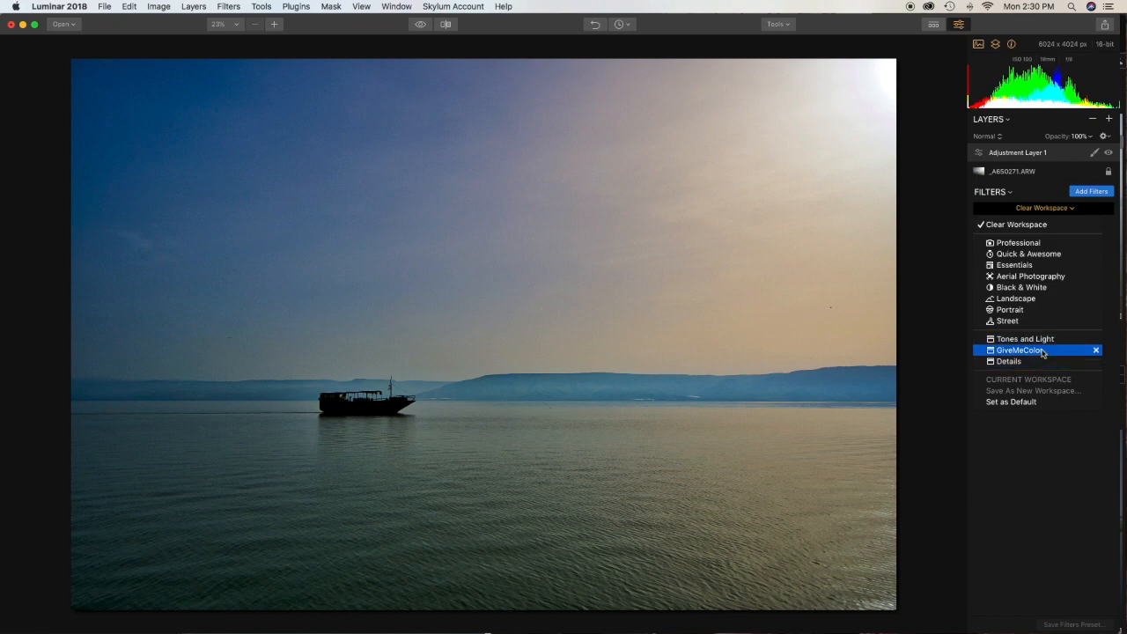
pyautogui.click(1057, 341)
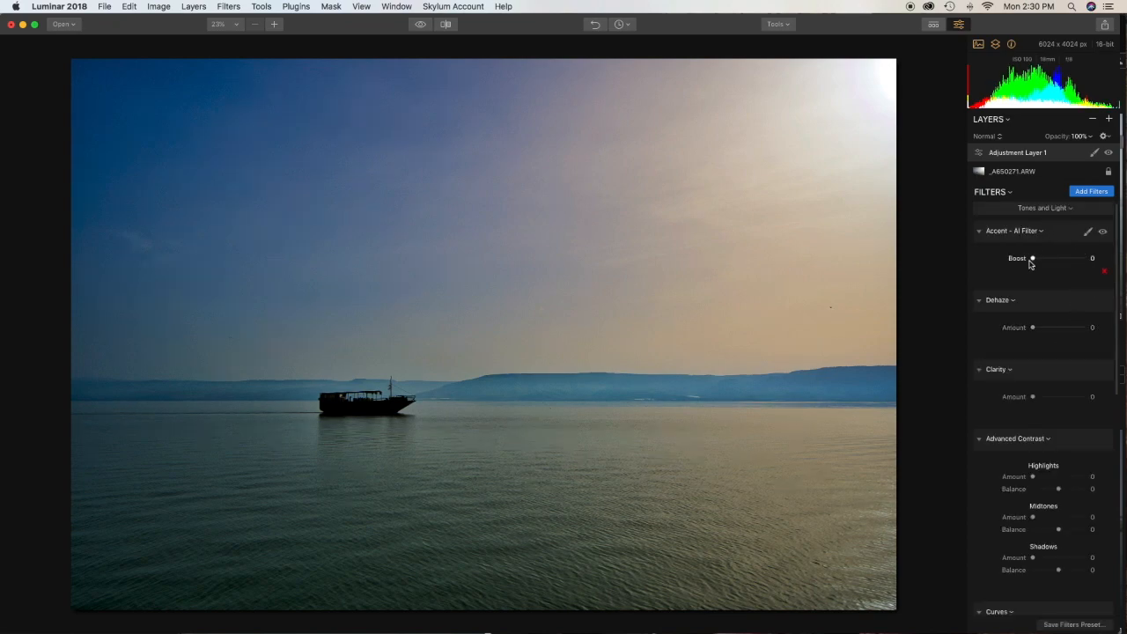
# On the adjustment layer, set the Accent - AI Filter boost to 32 and the Clarity amount to 22.
pyautogui.moveTo(1034, 259); pyautogui.dragTo(1049, 261)
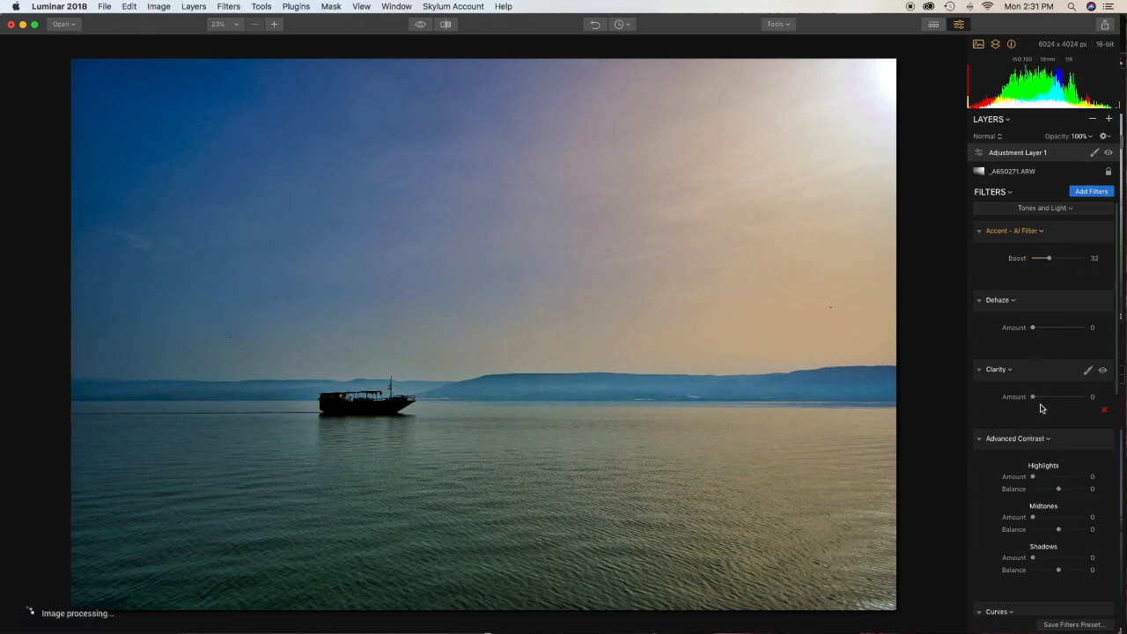
pyautogui.moveTo(1033, 398); pyautogui.dragTo(1045, 398)
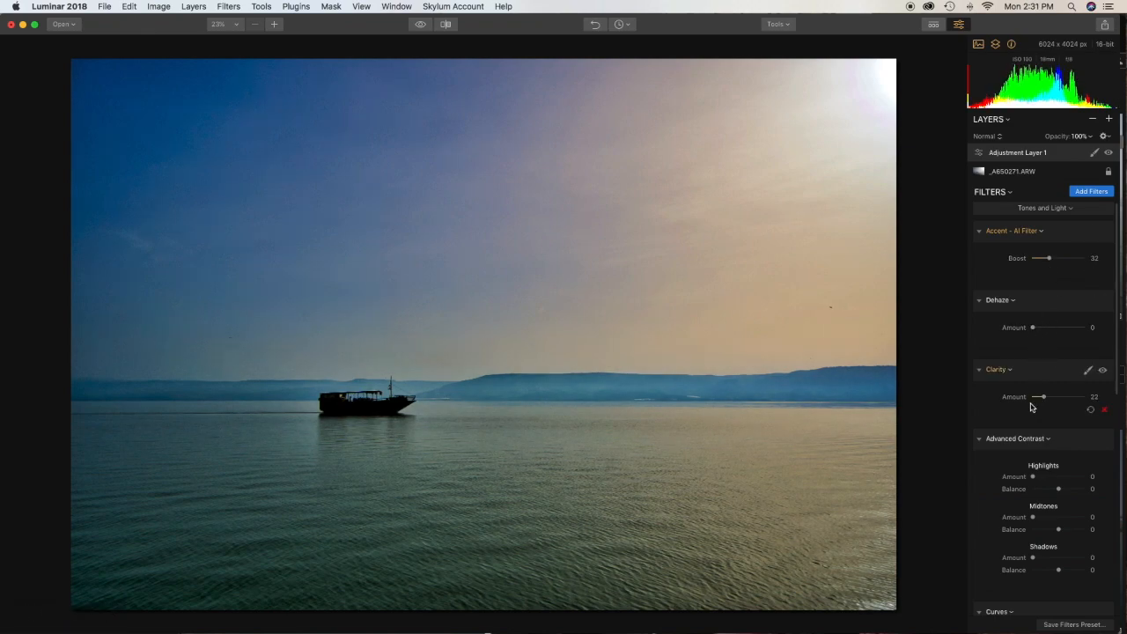
# Set the layer's Advanced Contrast amount and balance to 24 and 46 for highlights, 23 and 40 for midtones, 28 and -7 for shadows.
pyautogui.scroll(-3, 1032, 403)
pyautogui.scroll(-3, 1033, 406)
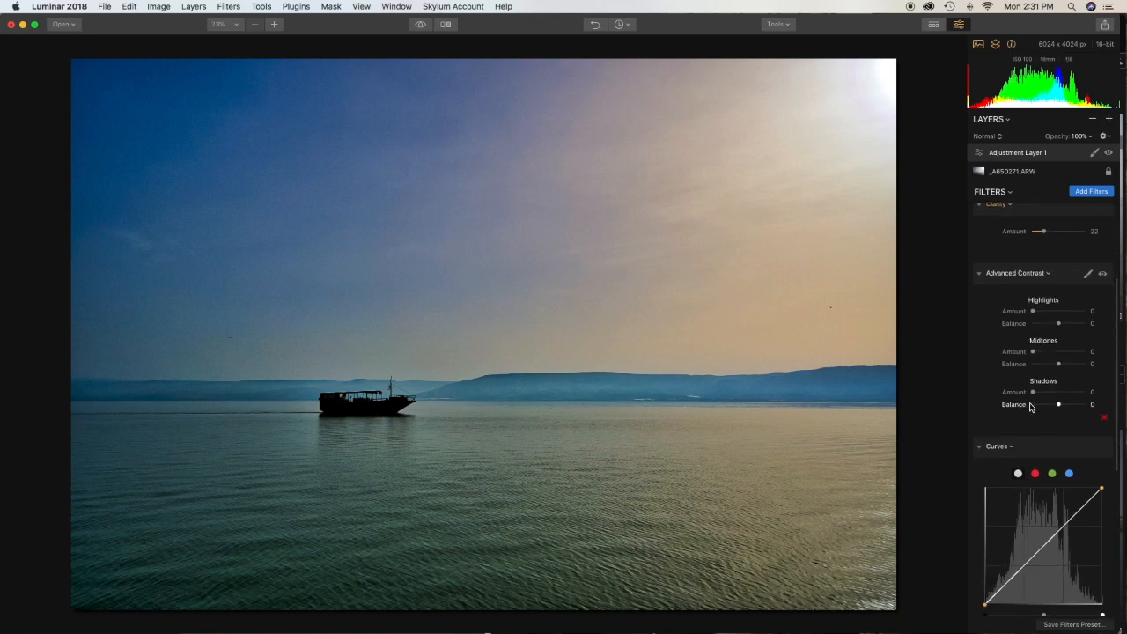
pyautogui.click(1031, 405)
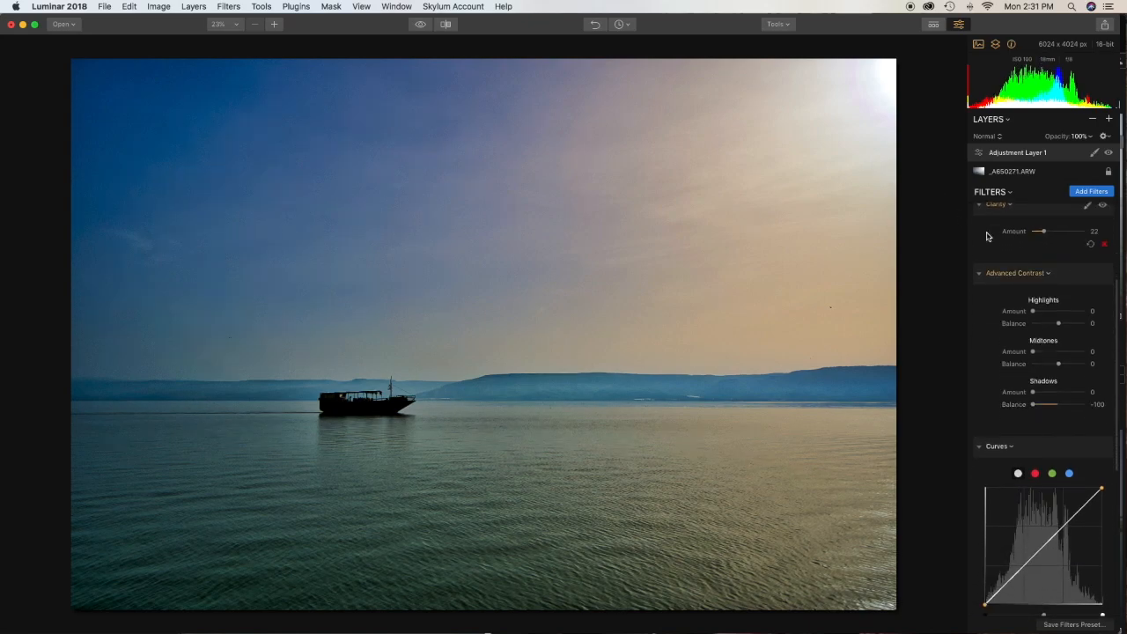
pyautogui.moveTo(1036, 314); pyautogui.dragTo(1045, 410)
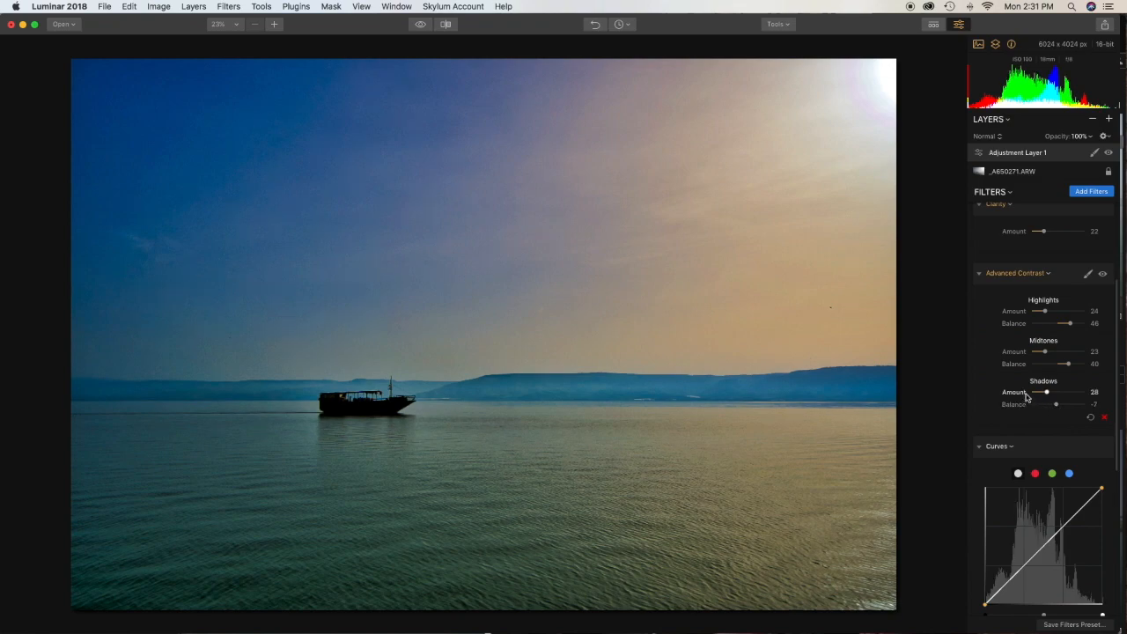
# Set the adjustment layer's brightness to 8 and its highlights to -23.
pyautogui.scroll(-10, 1026, 396)
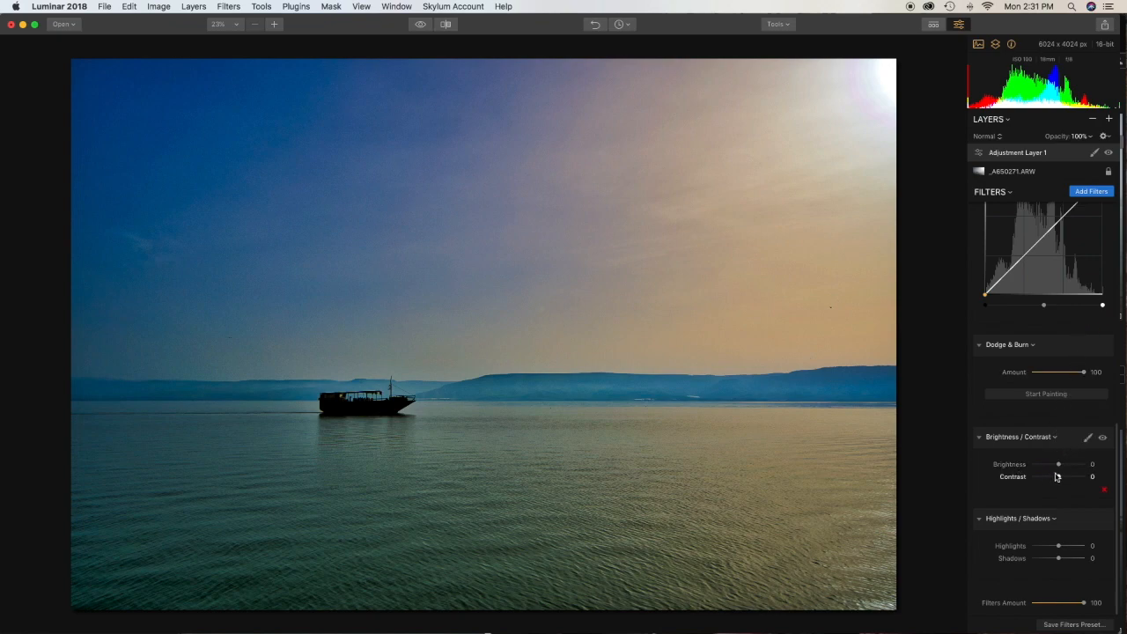
pyautogui.moveTo(1059, 466); pyautogui.dragTo(1057, 464)
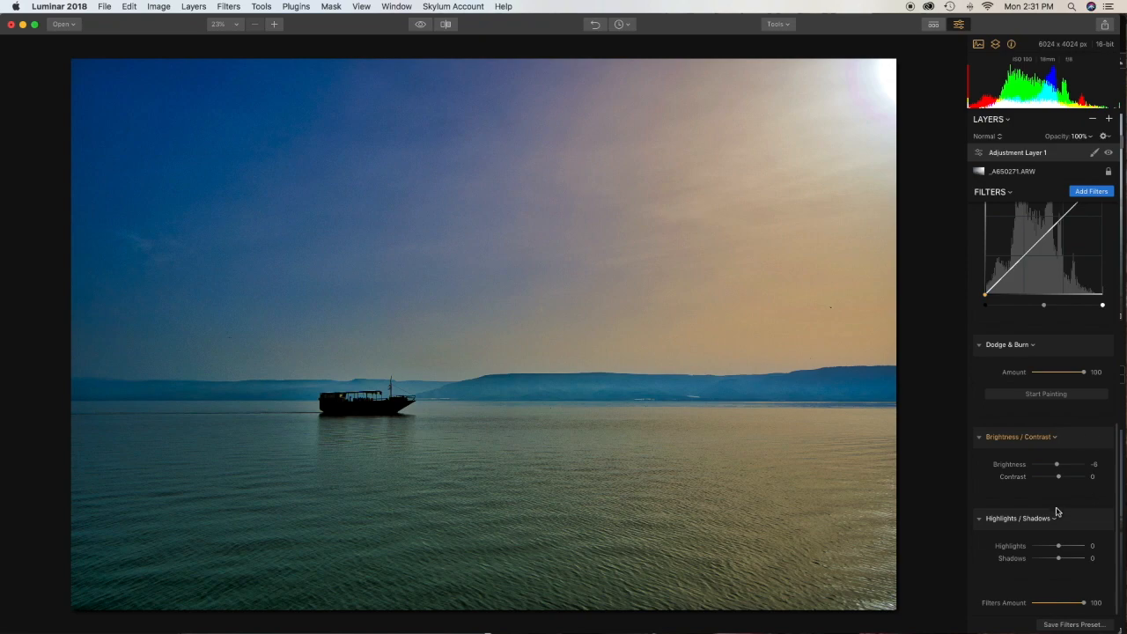
pyautogui.doubleClick(1058, 465)
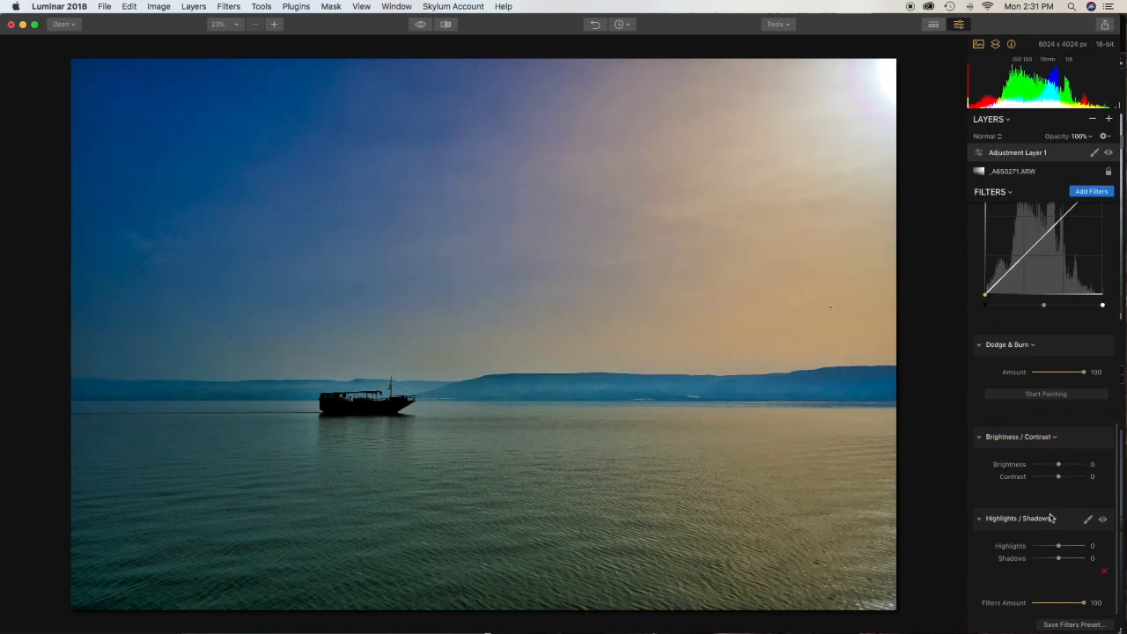
pyautogui.moveTo(1060, 547); pyautogui.dragTo(1052, 546)
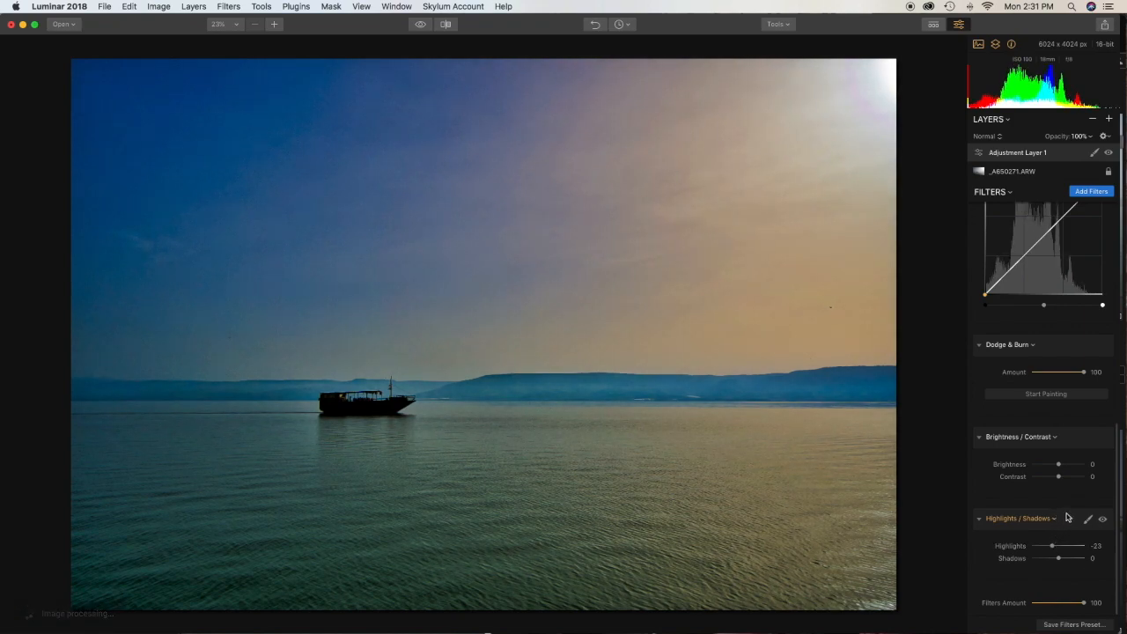
pyautogui.moveTo(1060, 465); pyautogui.dragTo(1061, 465)
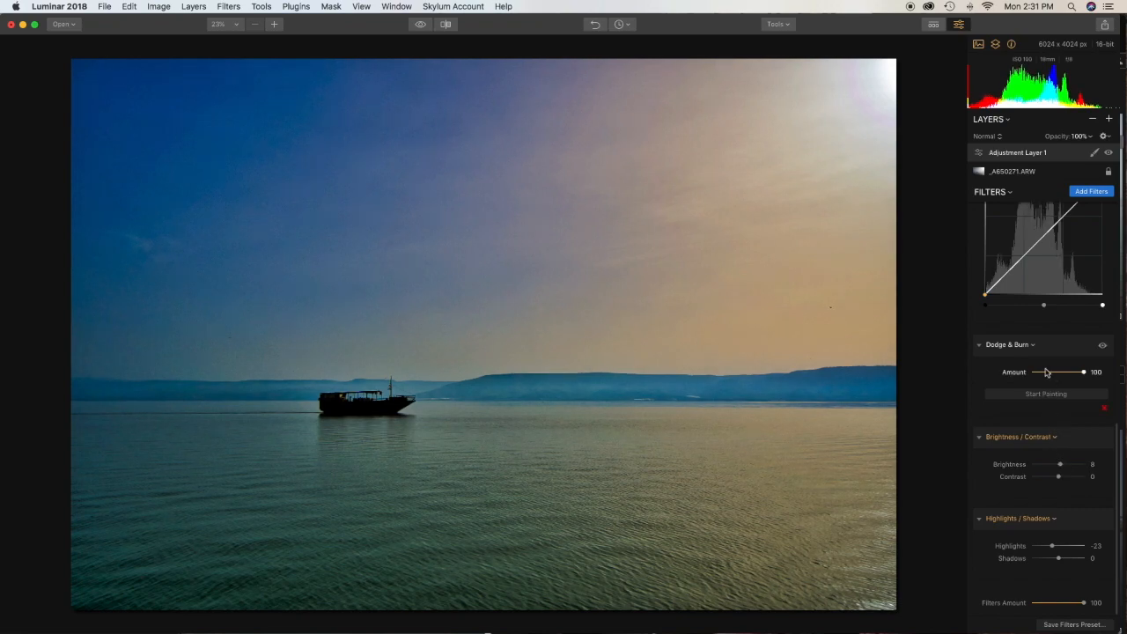
# Add the Sunrays filter to the adjustment layer and set the layer's highlights to -18.
pyautogui.click(1092, 192)
pyautogui.moveTo(925, 217)
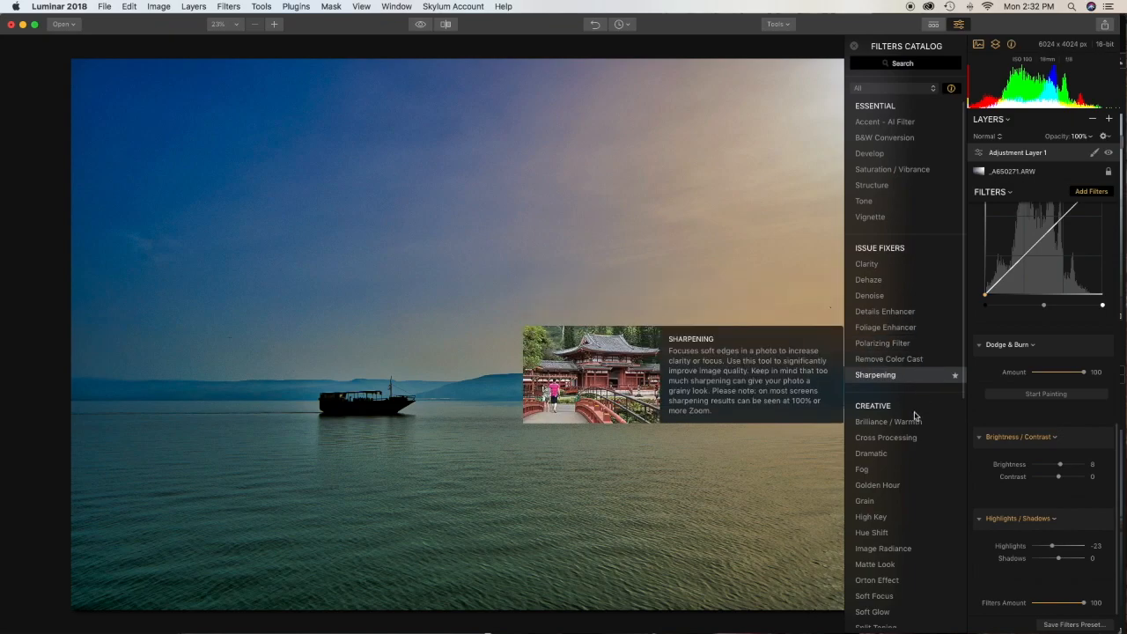
pyautogui.scroll(-5, 915, 416)
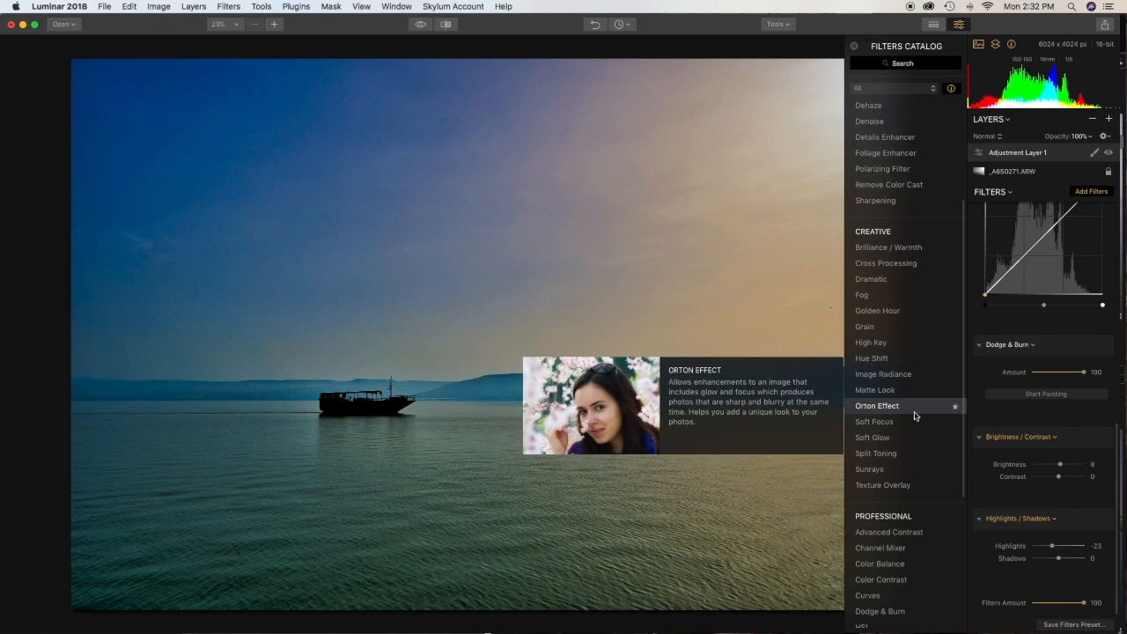
pyautogui.click(887, 470)
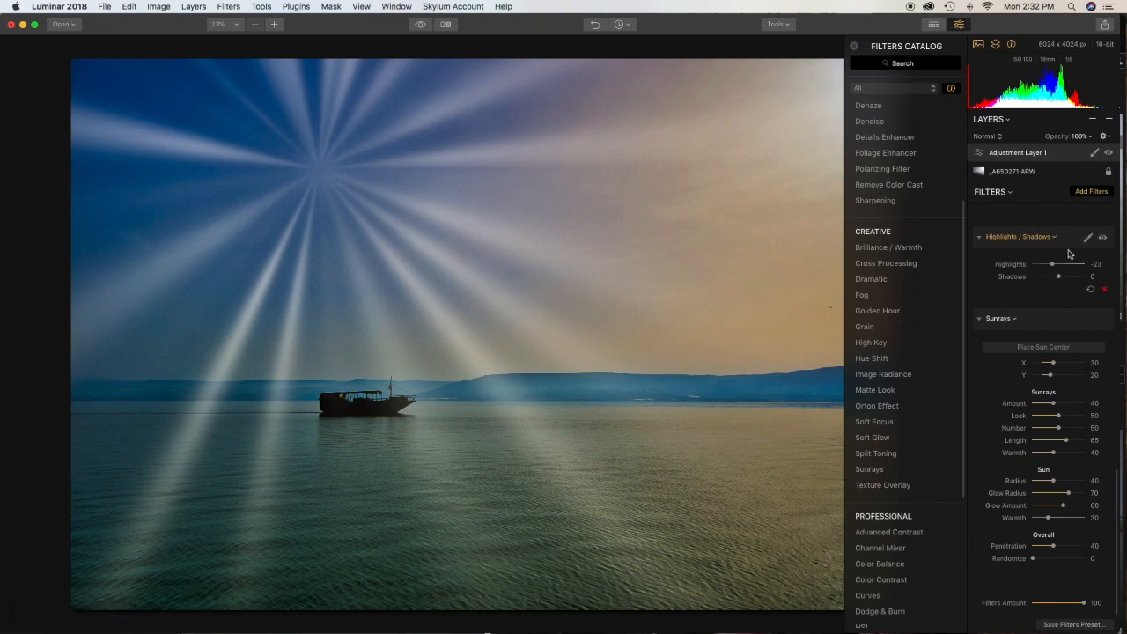
pyautogui.moveTo(1053, 266)
pyautogui.mouseDown()
pyautogui.moveTo(1067, 268)
pyautogui.moveTo(1054, 267)
pyautogui.mouseUp()
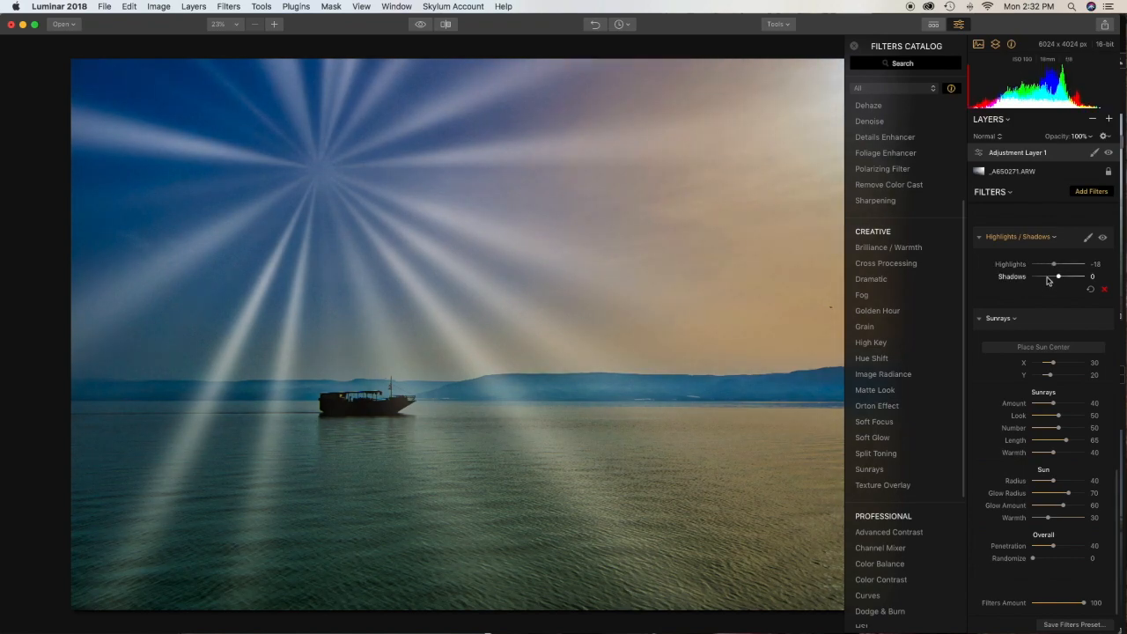
# Move the Sunrays centre to X 104 and Y -2, and close the filters catalog.
pyautogui.moveTo(1056, 368); pyautogui.dragTo(1072, 364)
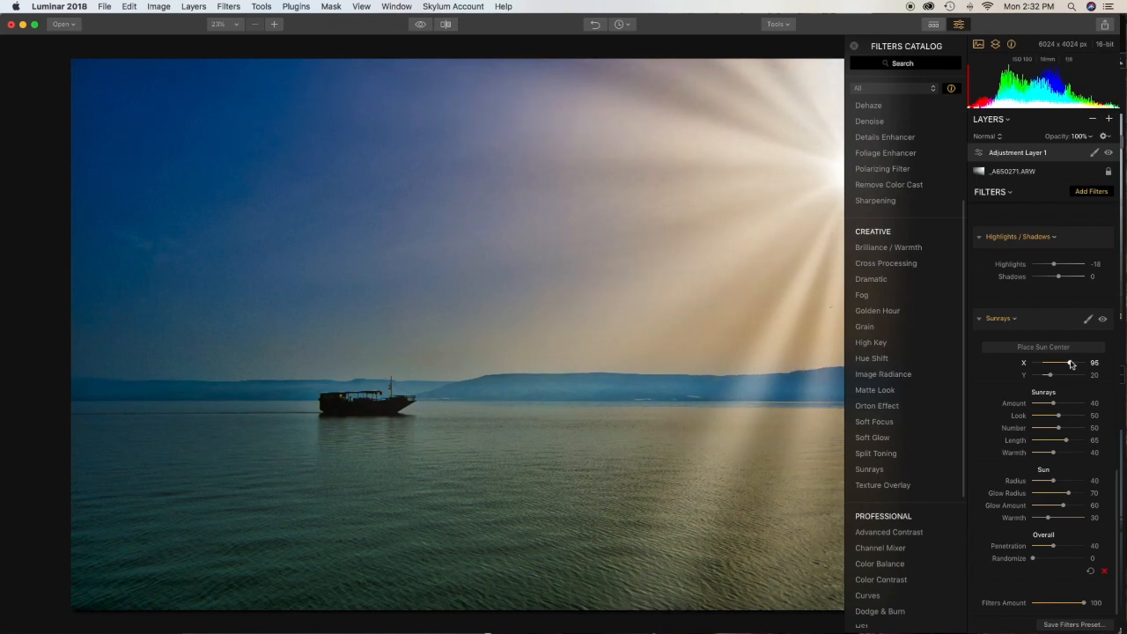
pyautogui.moveTo(1072, 364); pyautogui.dragTo(1073, 364)
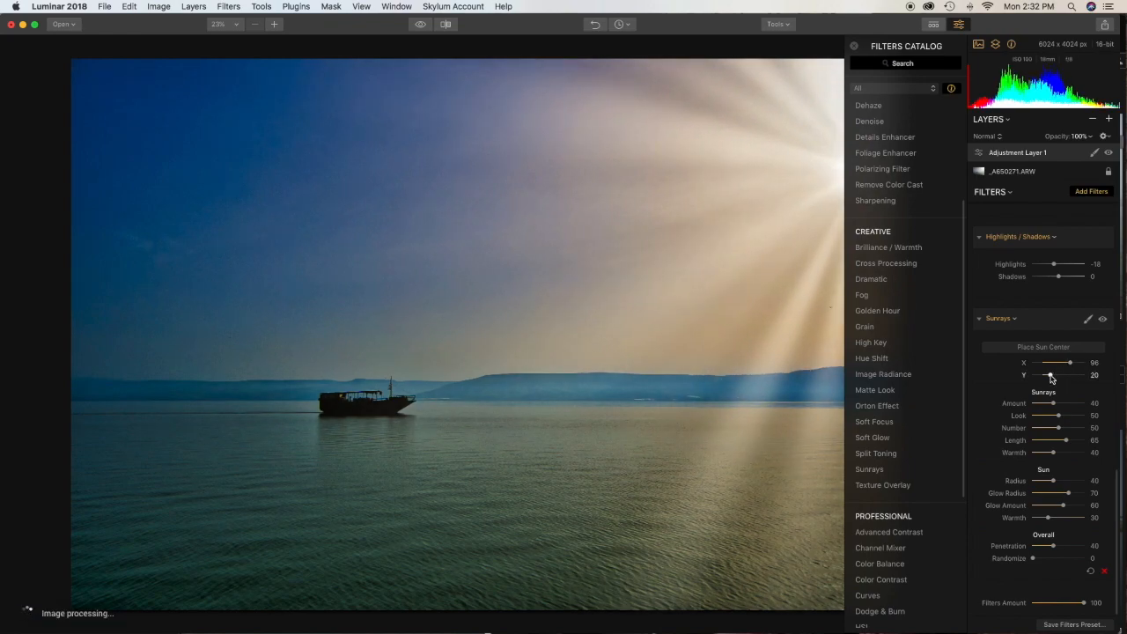
pyautogui.moveTo(1050, 378); pyautogui.dragTo(1044, 377)
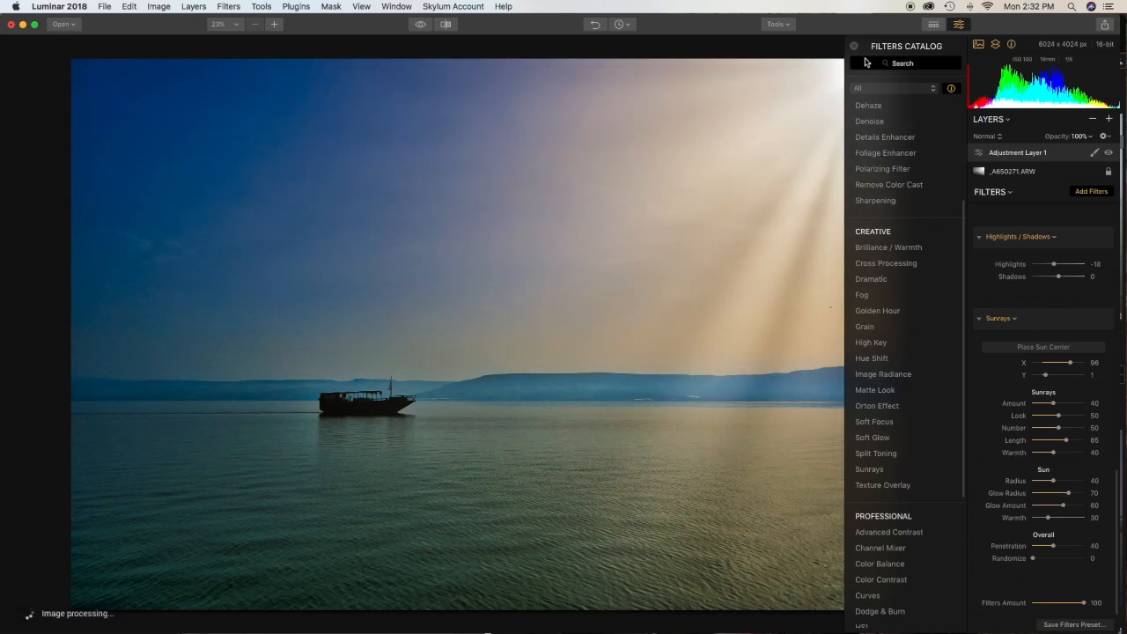
pyautogui.click(853, 46)
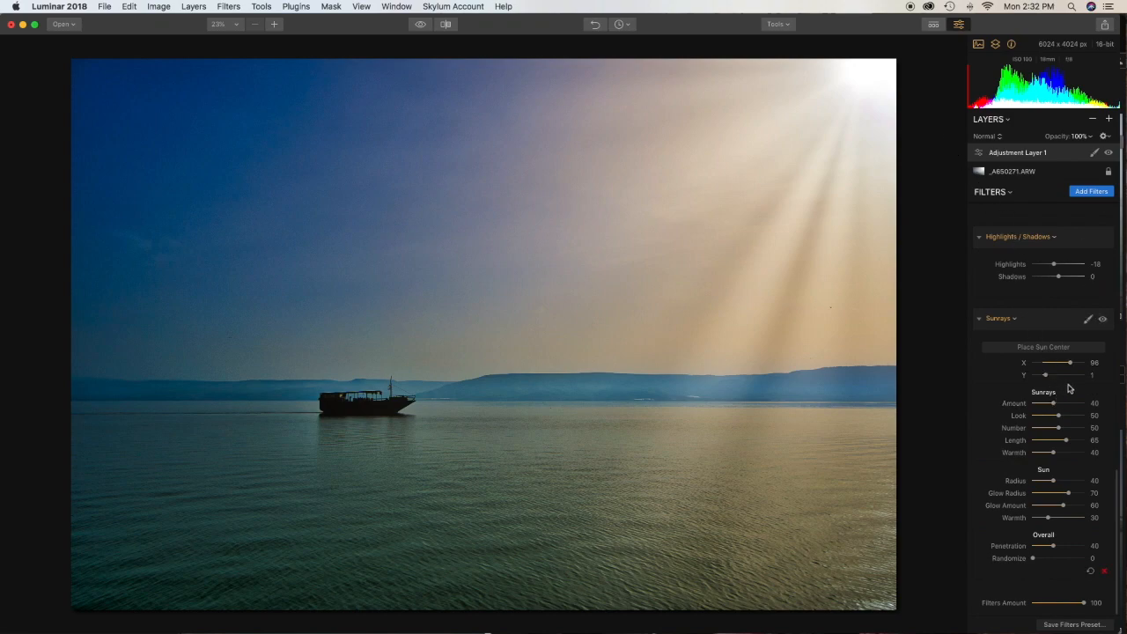
pyautogui.moveTo(1071, 363); pyautogui.dragTo(1076, 363)
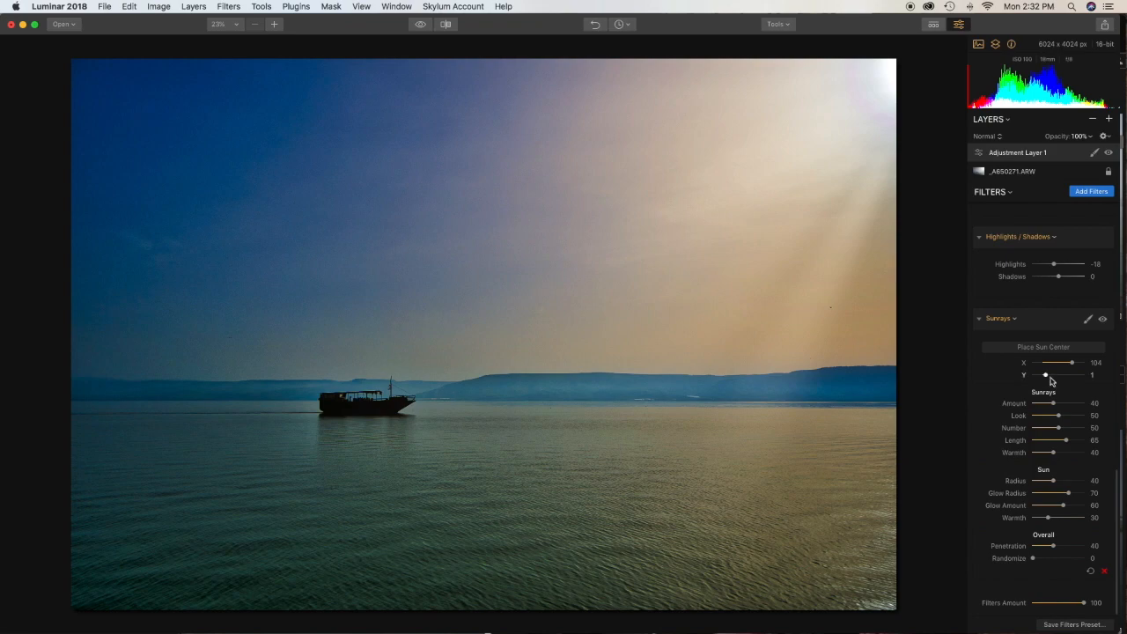
pyautogui.moveTo(1046, 377); pyautogui.dragTo(1044, 375)
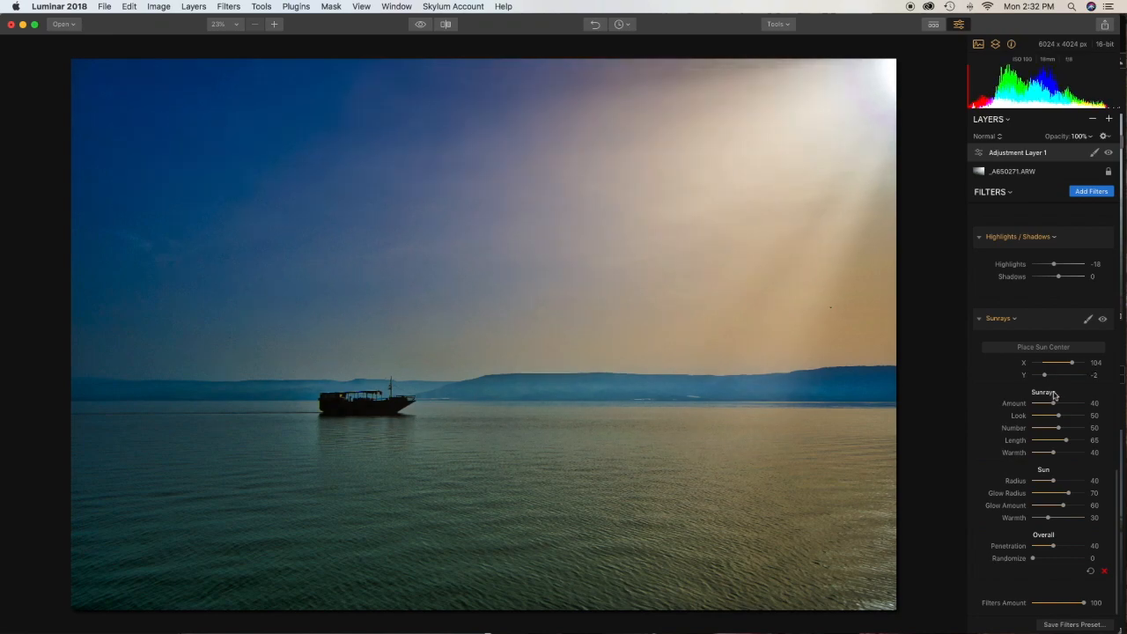
# Set the sunrays amount to 35 and warmth to 77, and the sun's radius to 60, glow amount to 63 and warmth to 60.
pyautogui.moveTo(1056, 403)
pyautogui.mouseDown()
pyautogui.moveTo(1091, 407)
pyautogui.moveTo(1054, 403)
pyautogui.mouseUp()
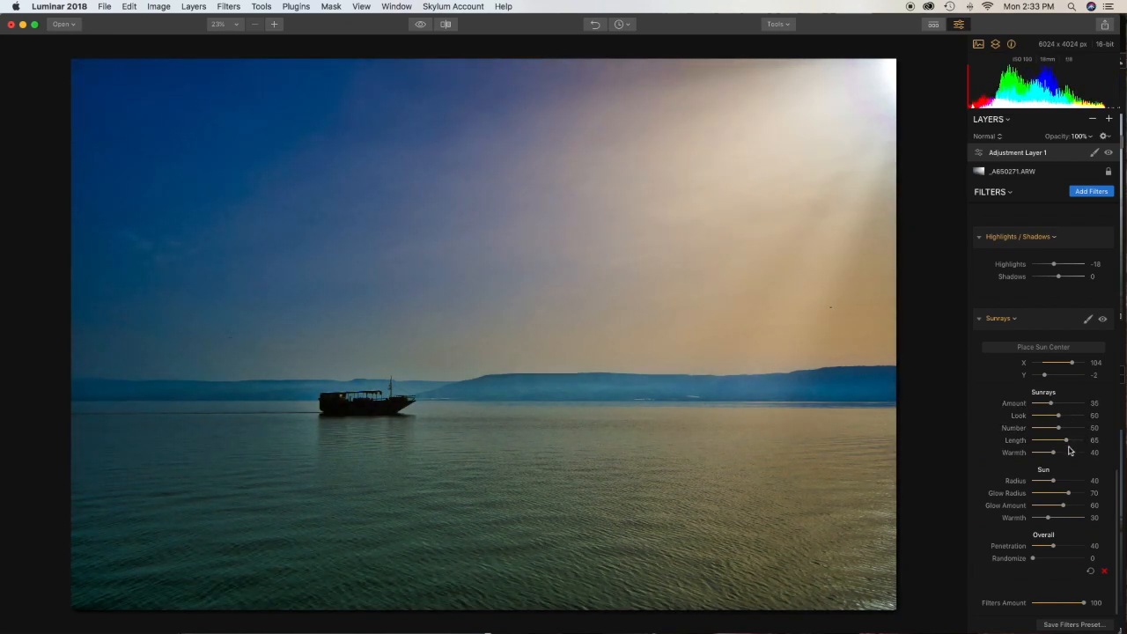
pyautogui.moveTo(1054, 452); pyautogui.dragTo(1063, 453)
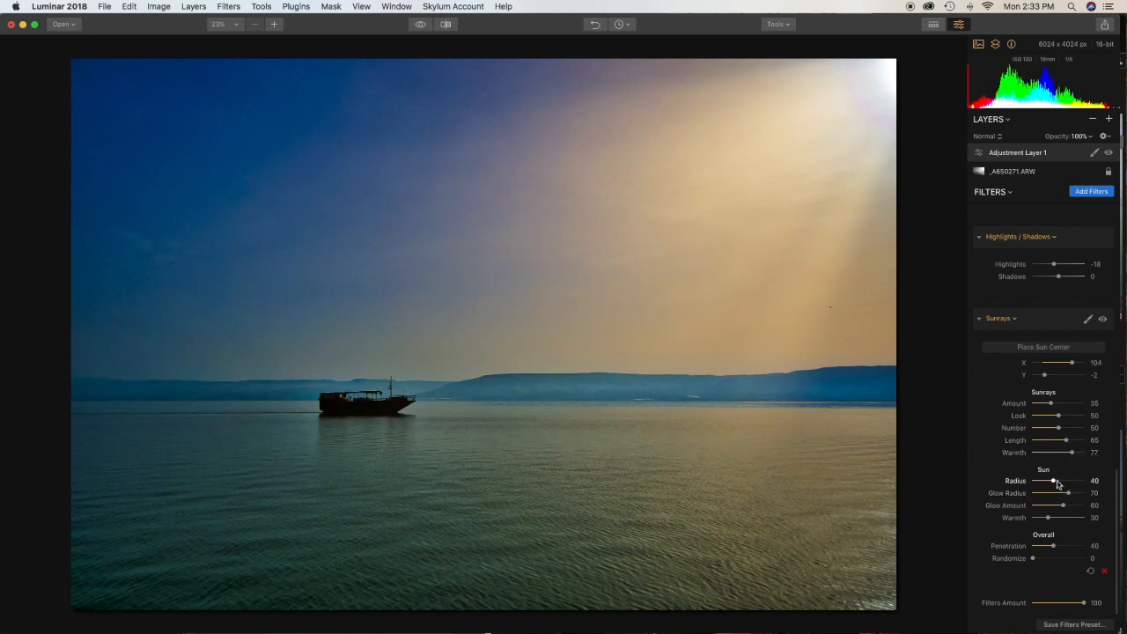
pyautogui.moveTo(1054, 483)
pyautogui.mouseDown()
pyautogui.moveTo(1078, 480)
pyautogui.moveTo(1042, 480)
pyautogui.moveTo(1073, 478)
pyautogui.mouseUp()
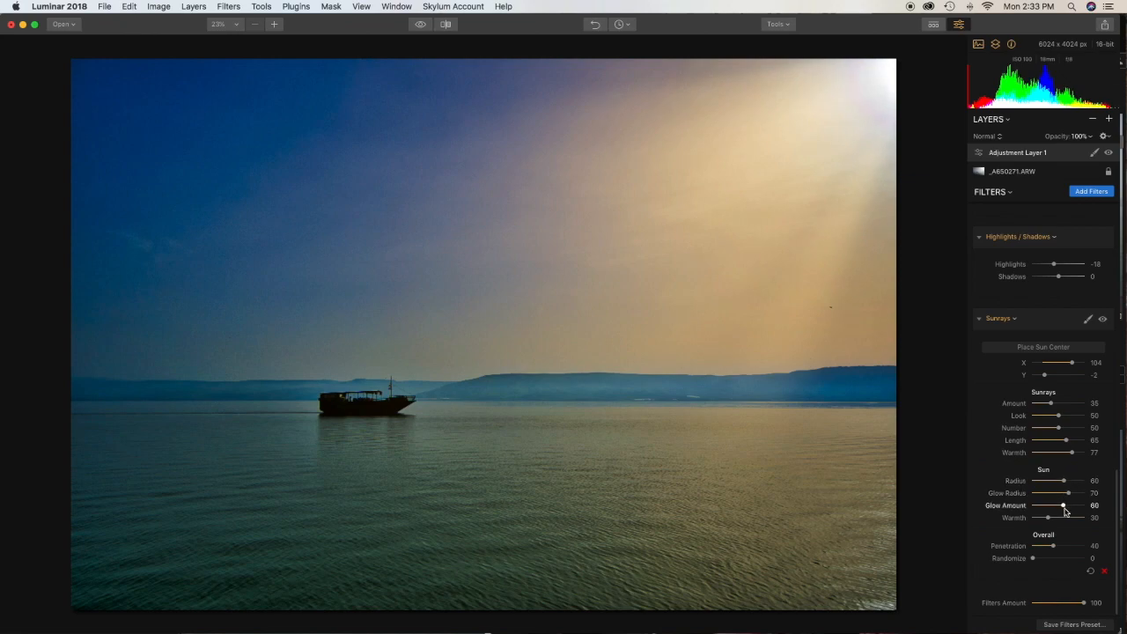
pyautogui.moveTo(1049, 521); pyautogui.dragTo(1070, 519)
pyautogui.moveTo(1065, 506)
pyautogui.mouseDown()
pyautogui.moveTo(1055, 507)
pyautogui.moveTo(1064, 508)
pyautogui.mouseUp()
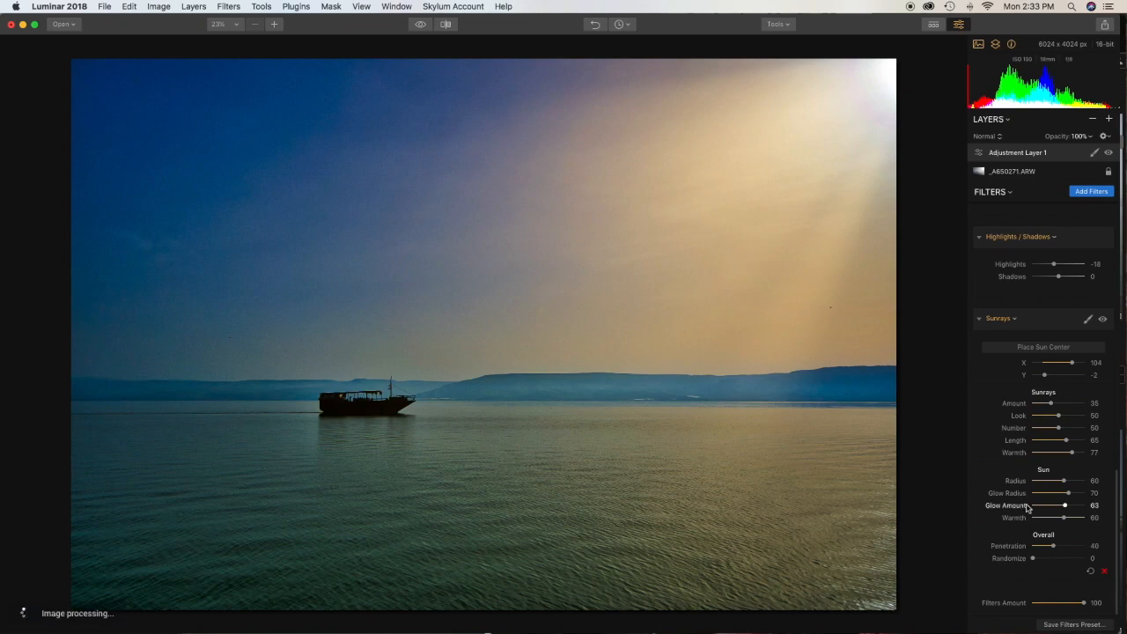
# Add a second adjustment layer on top and load the GiveMeColor workspace on it.
pyautogui.scroll(10, 1027, 509)
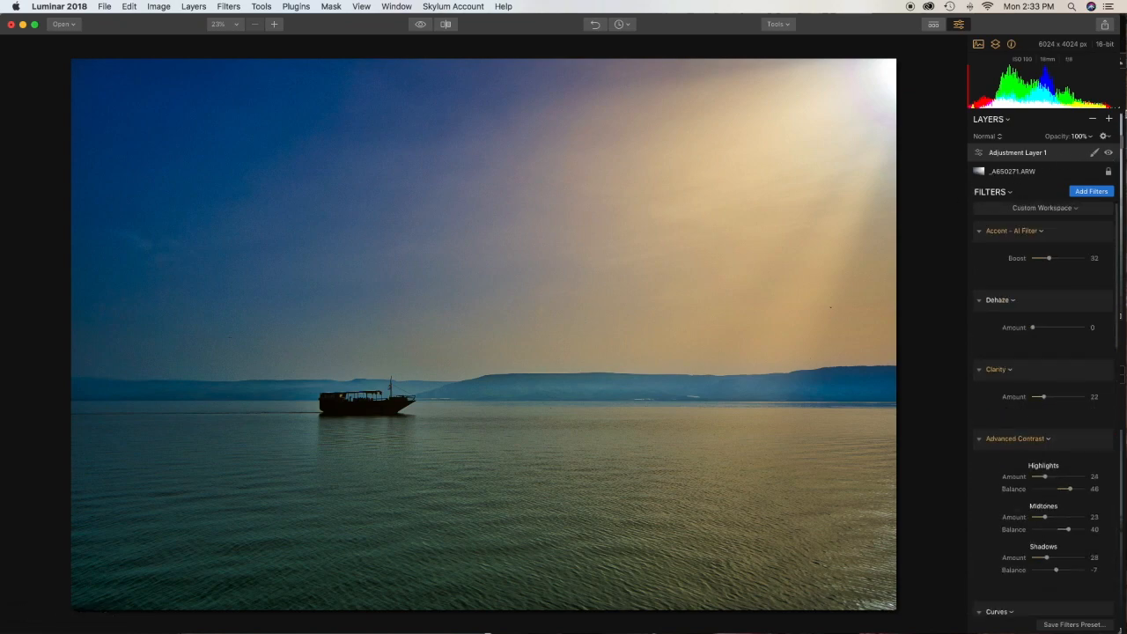
pyautogui.click(1111, 120)
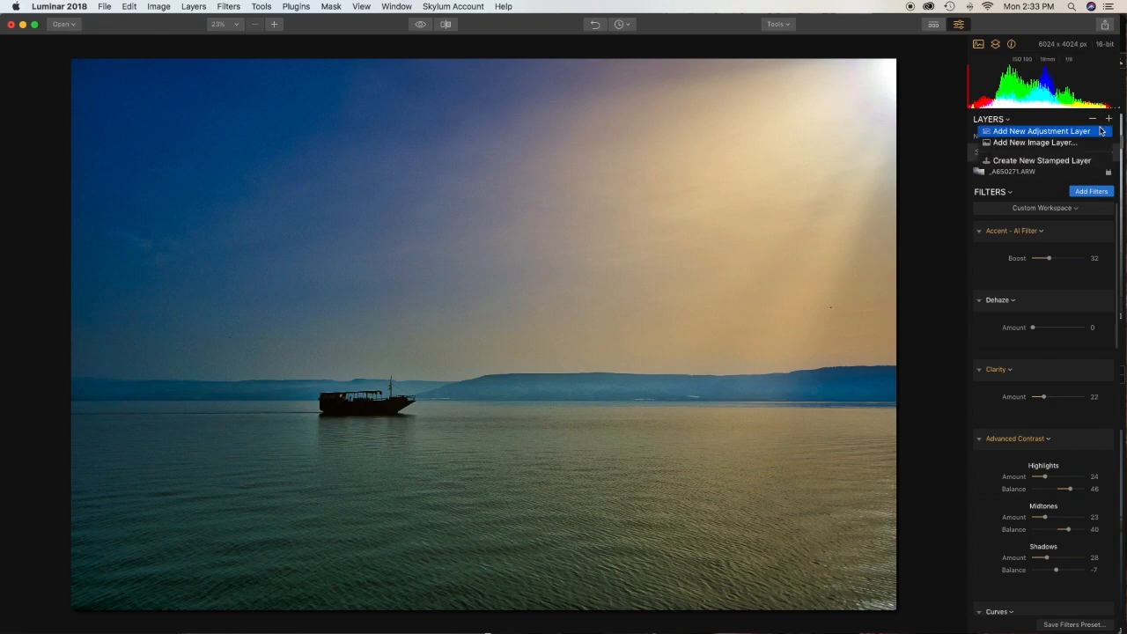
pyautogui.click(1086, 133)
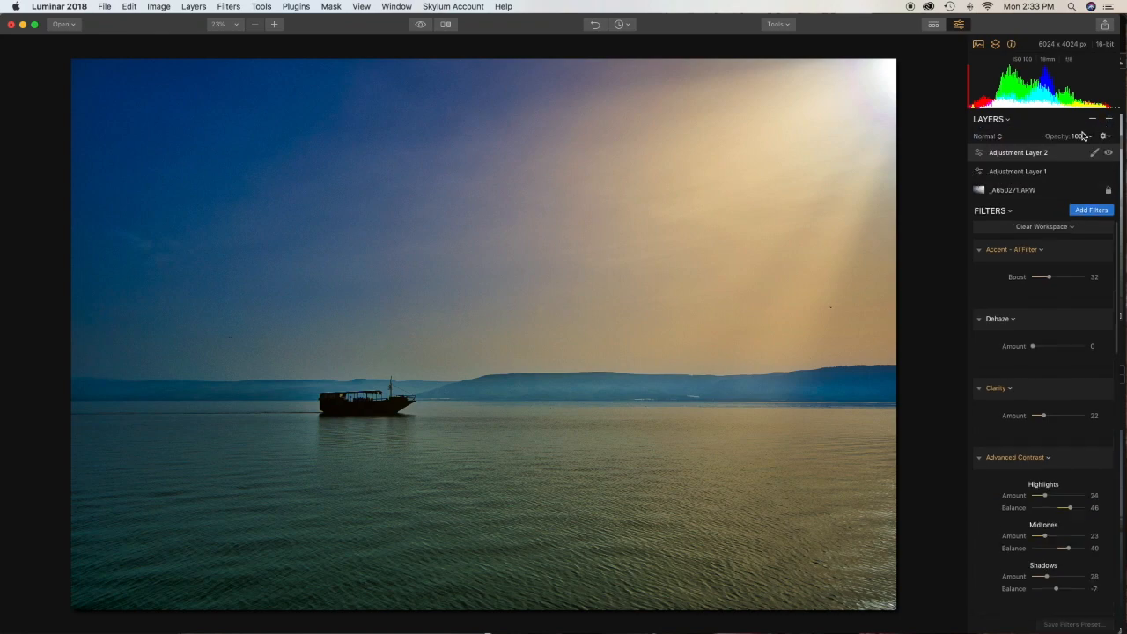
pyautogui.click(1068, 231)
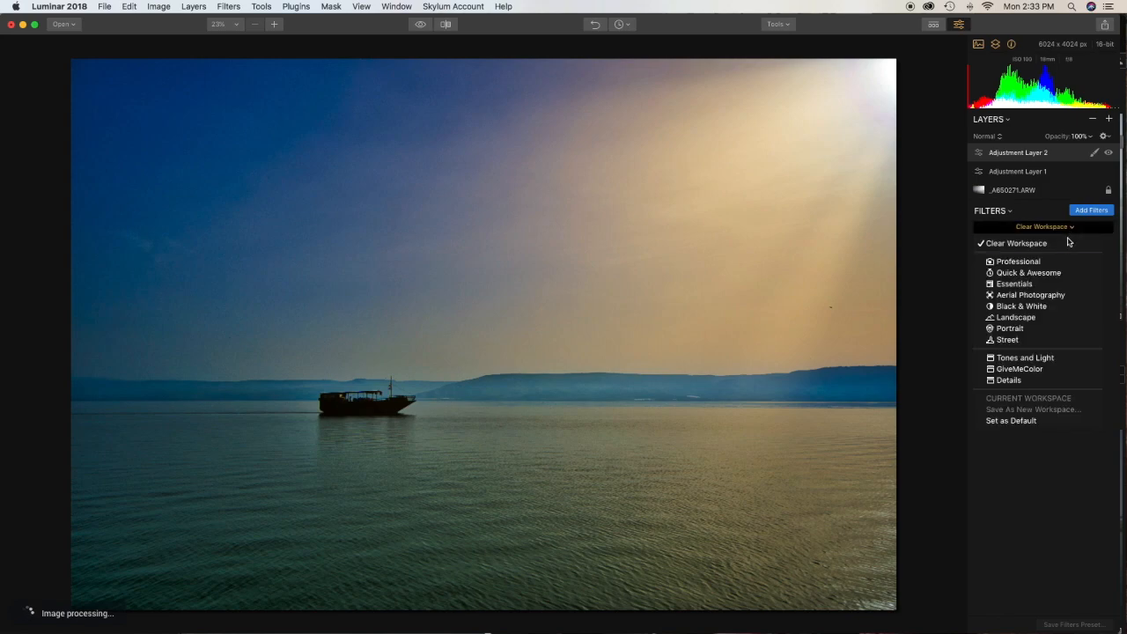
pyautogui.click(1035, 370)
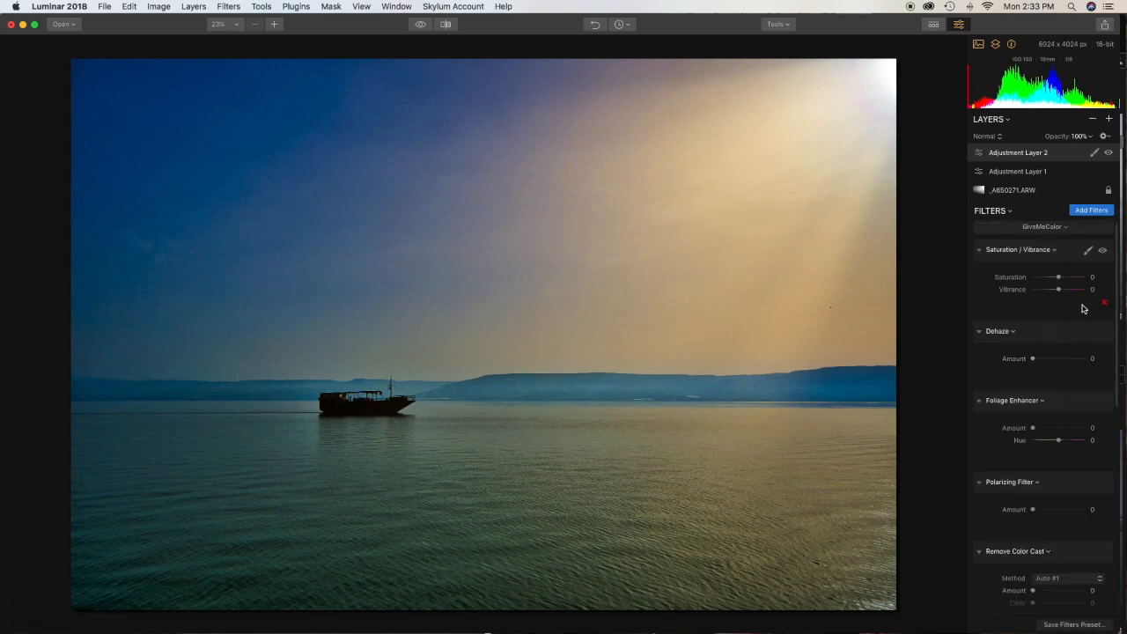
# Set the second adjustment layer's vibrance to 30 and its Golden Hour amount to 17.
pyautogui.moveTo(1059, 289); pyautogui.dragTo(1064, 293)
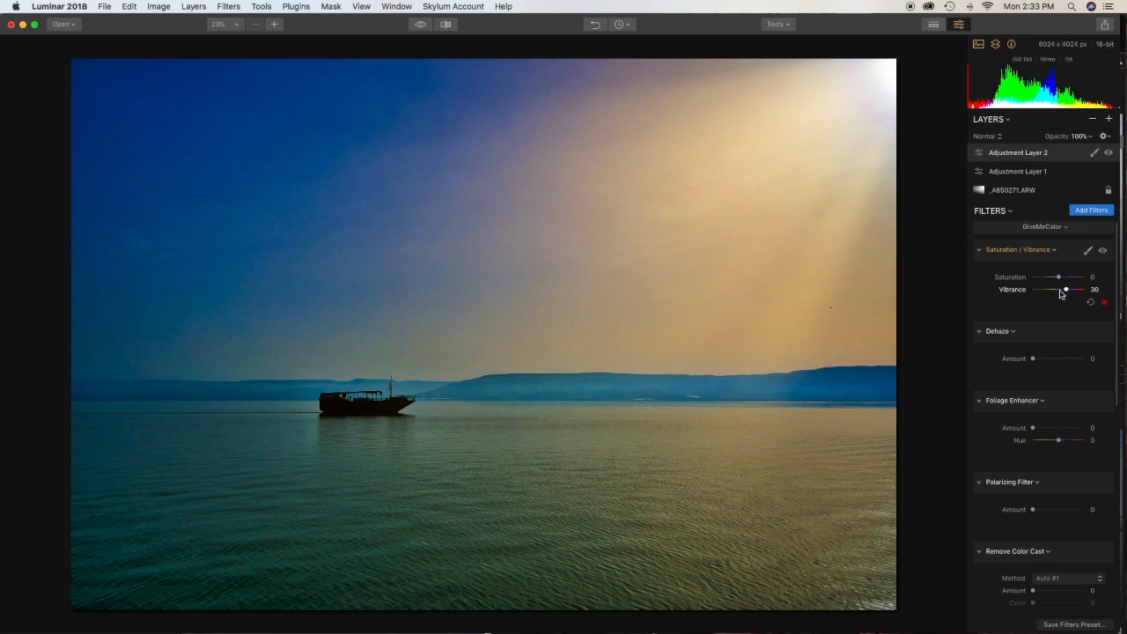
pyautogui.scroll(-10, 1061, 293)
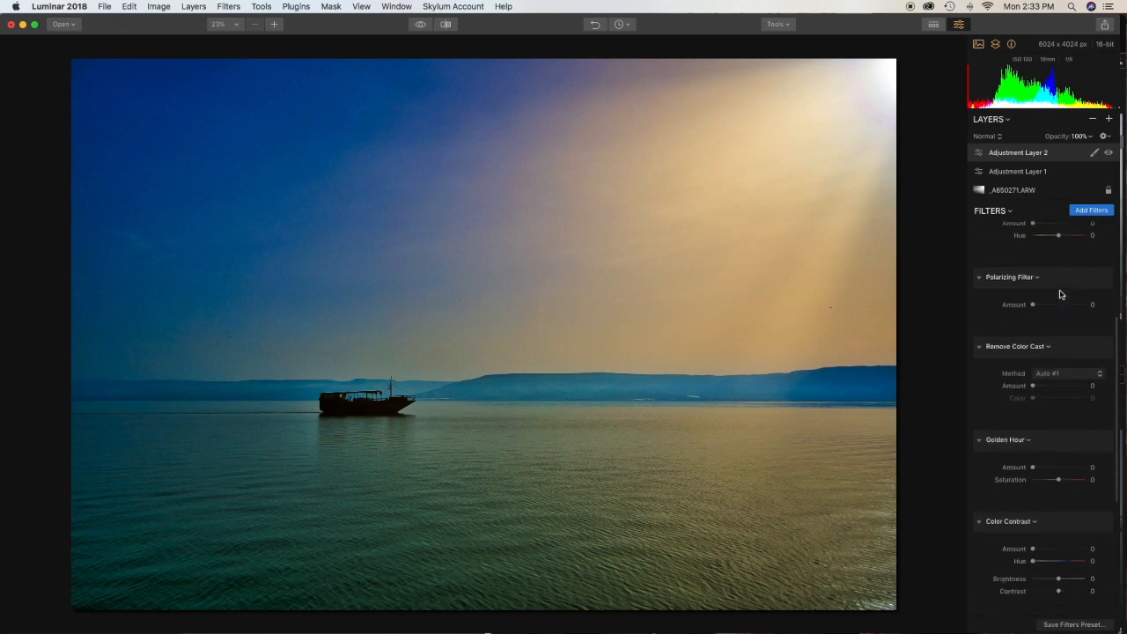
pyautogui.scroll(-4, 1062, 294)
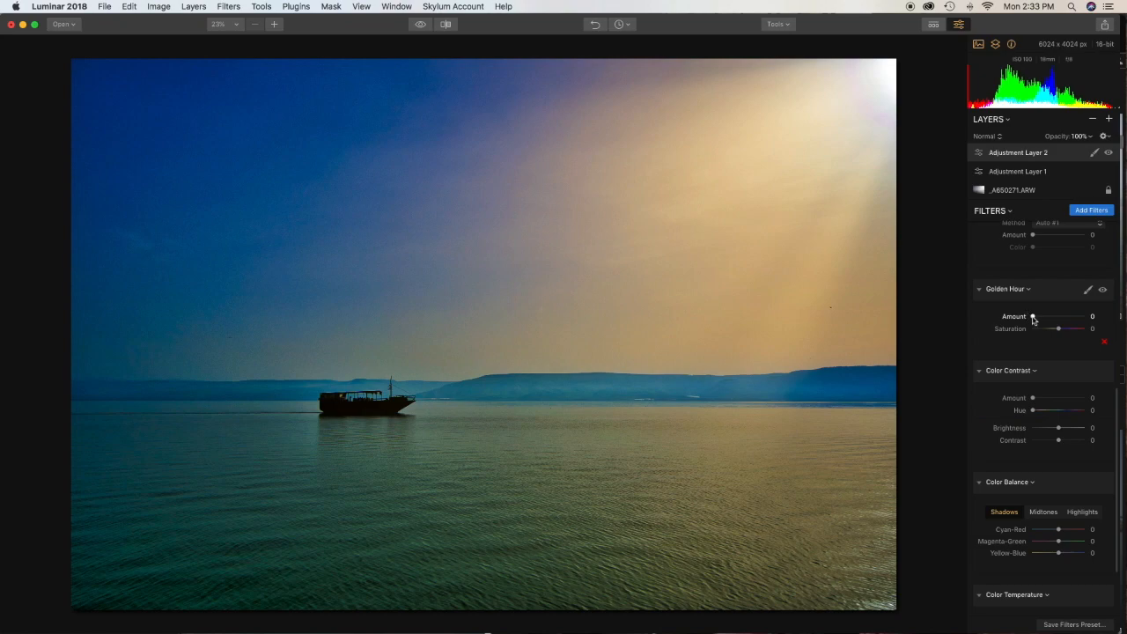
pyautogui.moveTo(1034, 318); pyautogui.dragTo(1039, 318)
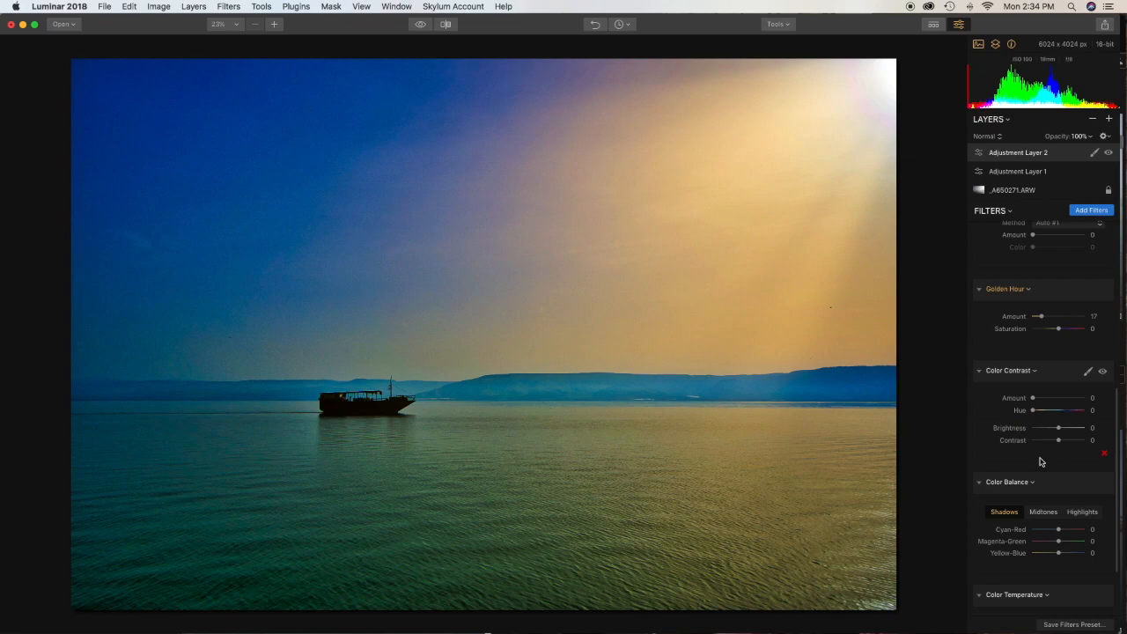
# Add a third adjustment layer on top and load the Details workspace on it.
pyautogui.scroll(-5, 1040, 462)
pyautogui.scroll(10, 1039, 461)
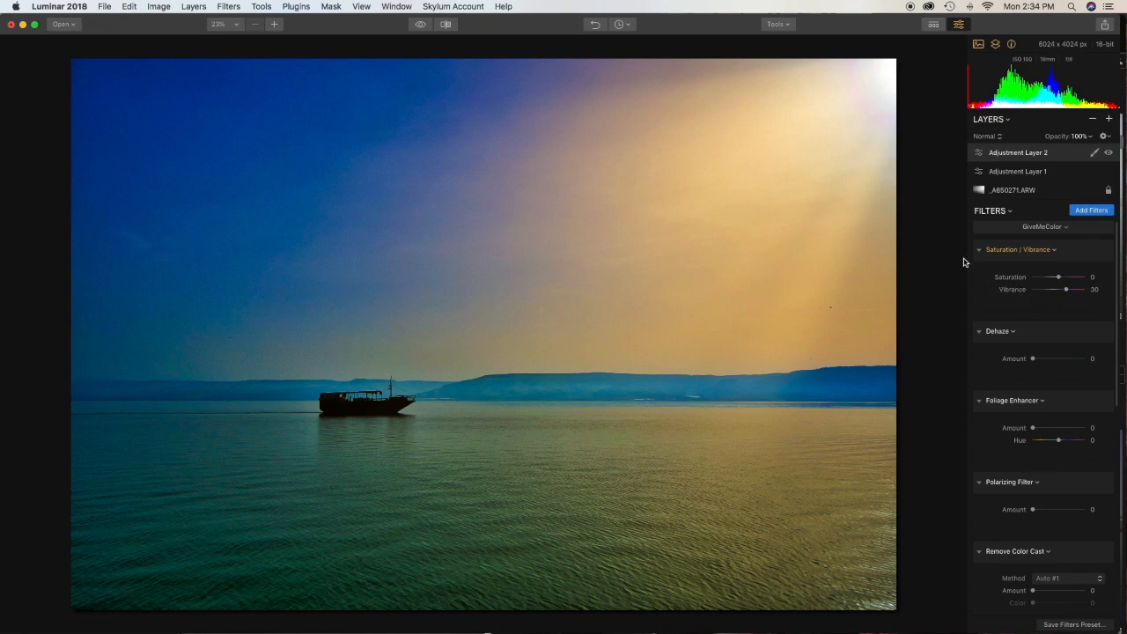
pyautogui.click(1111, 120)
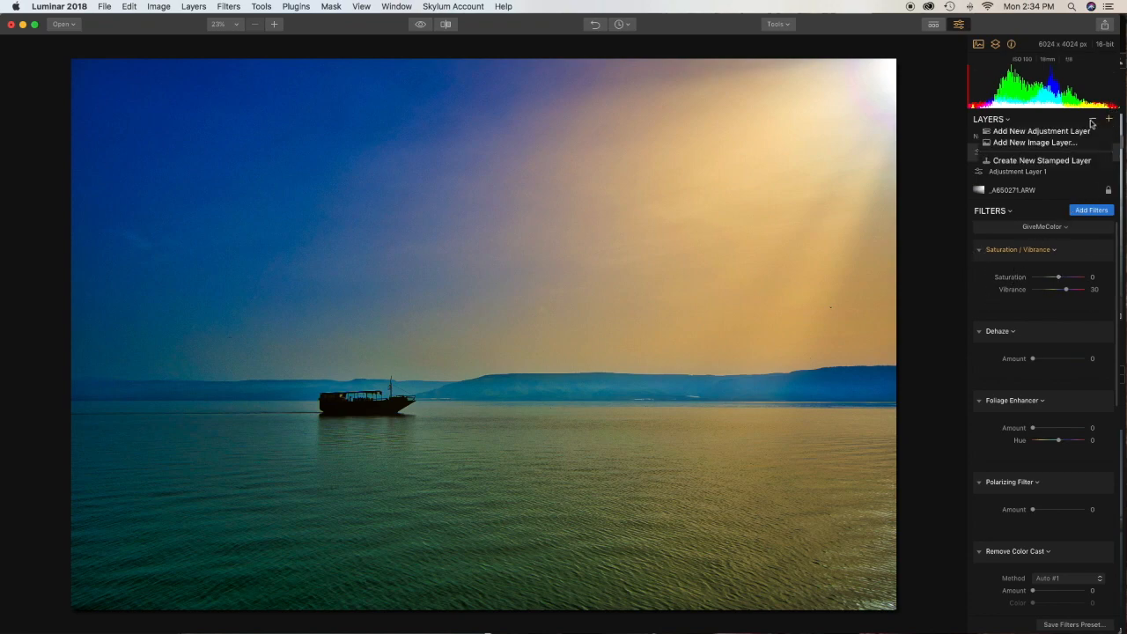
pyautogui.click(1079, 132)
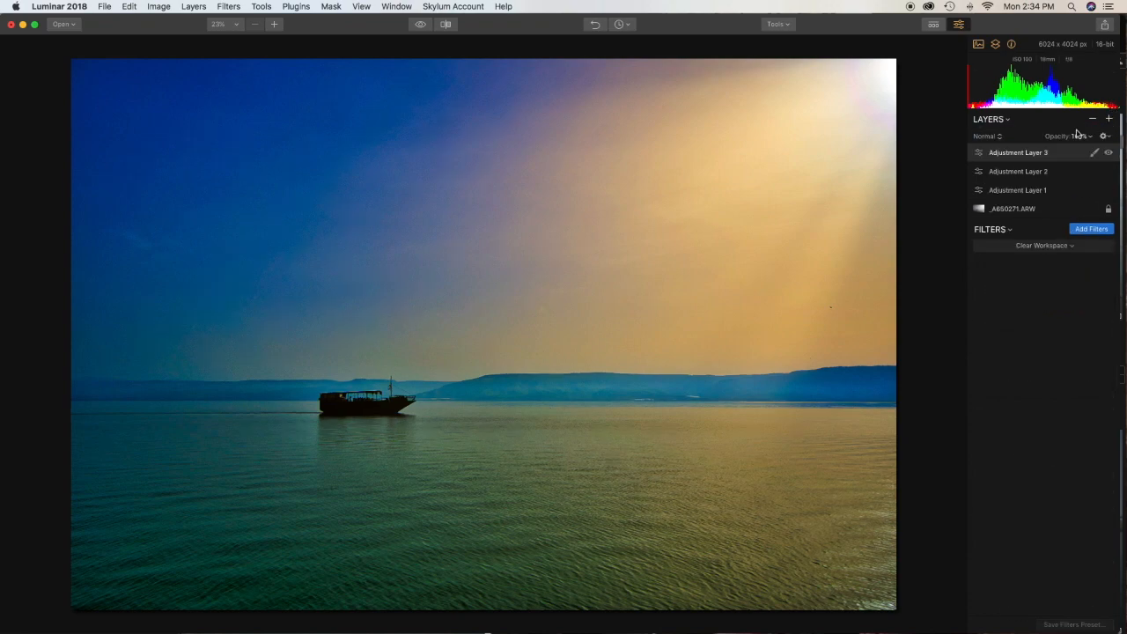
pyautogui.click(1071, 247)
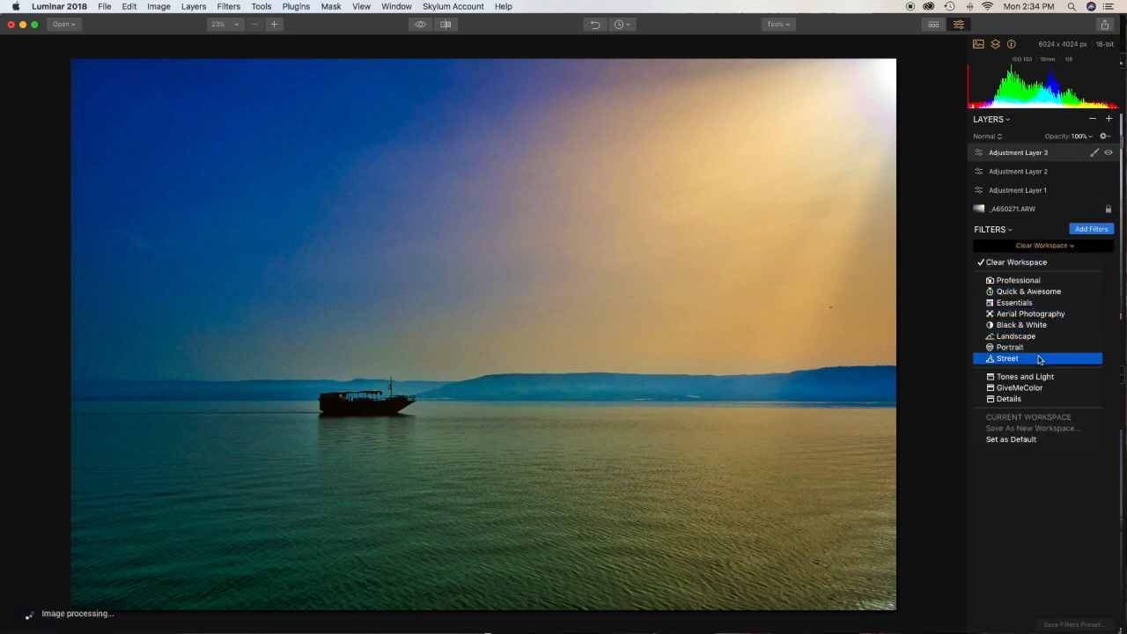
pyautogui.click(1024, 401)
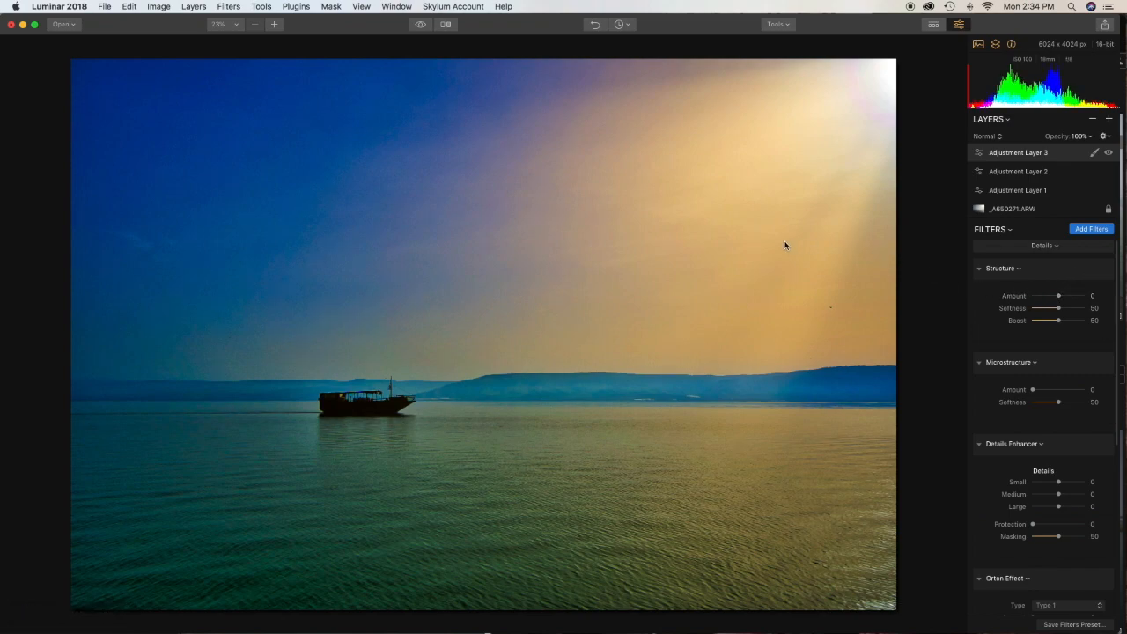
# Inspect the sky's grain up close and set the Structure amount to -78 on the third adjustment layer.
pyautogui.scroll(5, 579, 184)
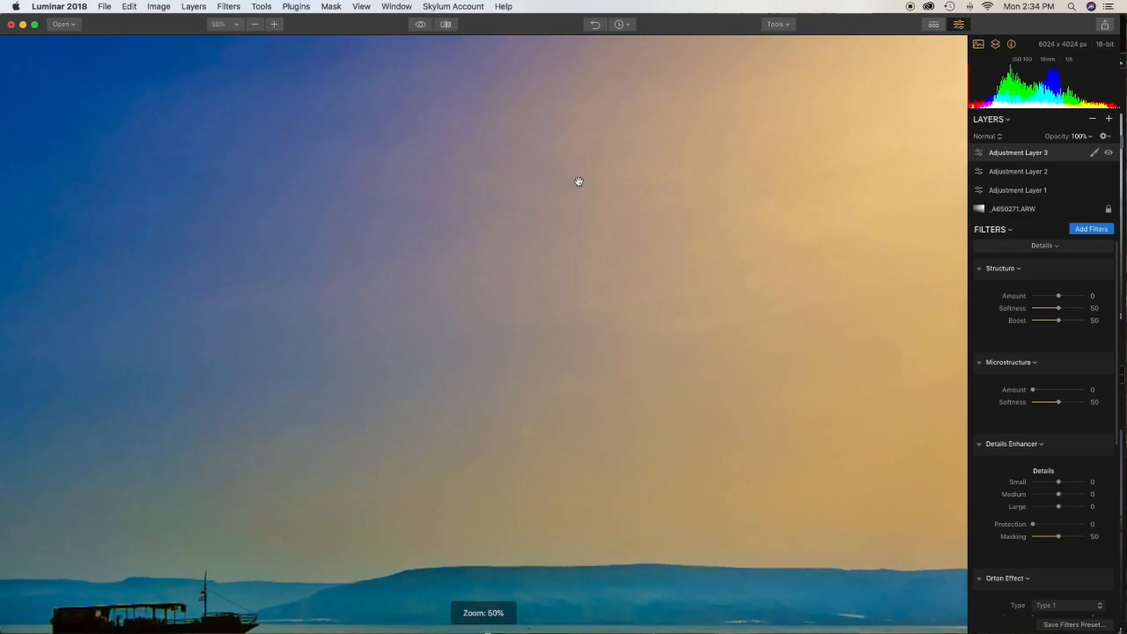
pyautogui.scroll(3, 579, 181)
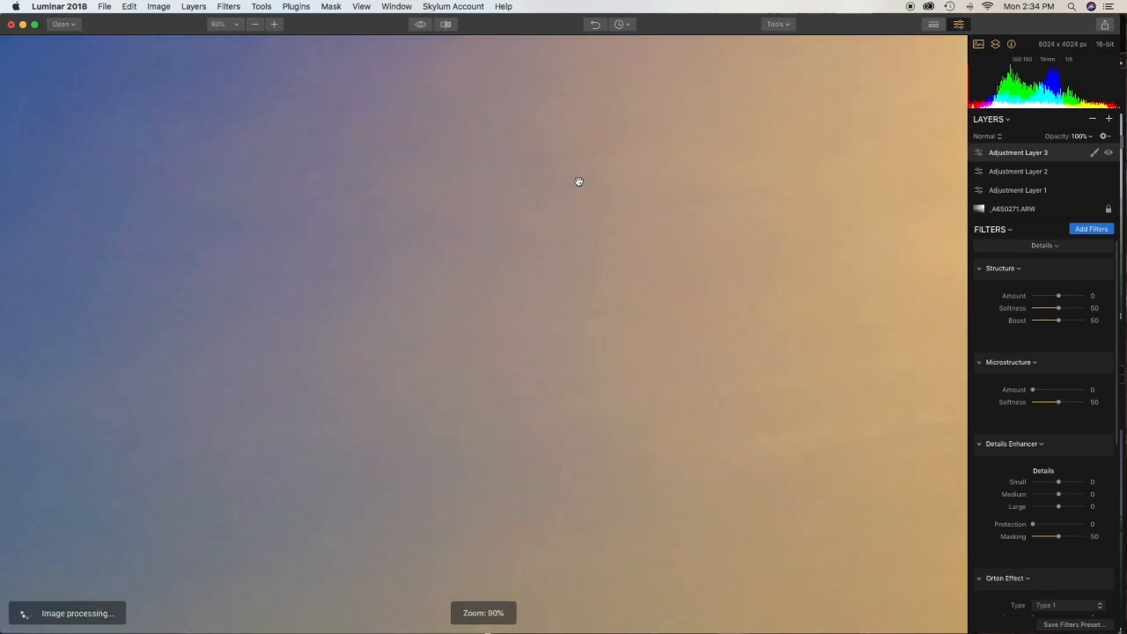
pyautogui.scroll(-8, 578, 182)
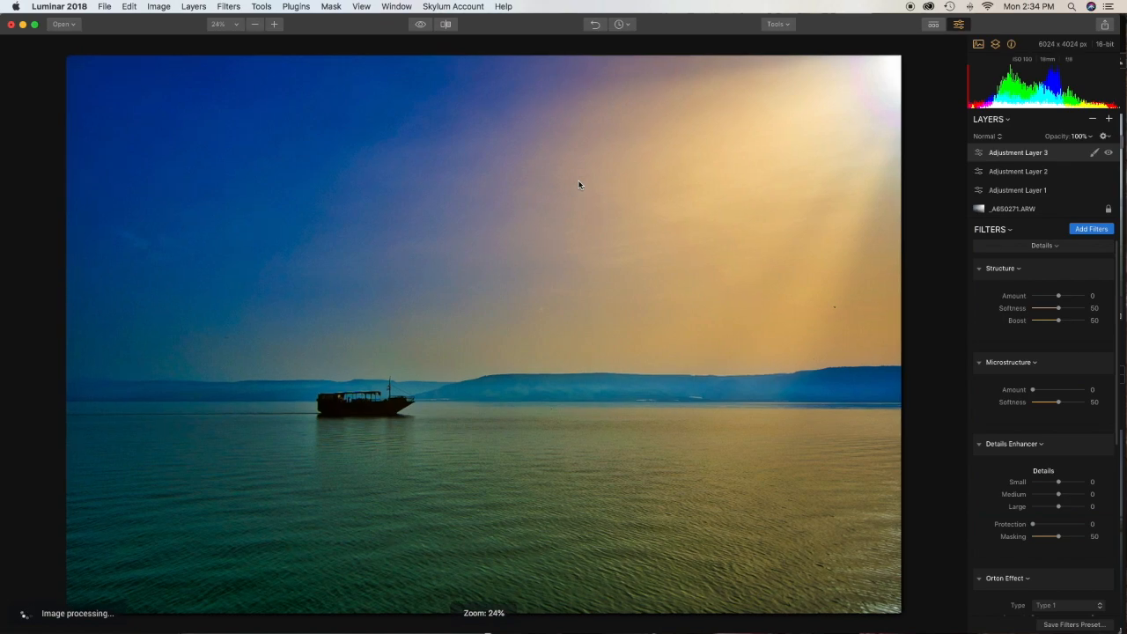
pyautogui.click(1058, 296)
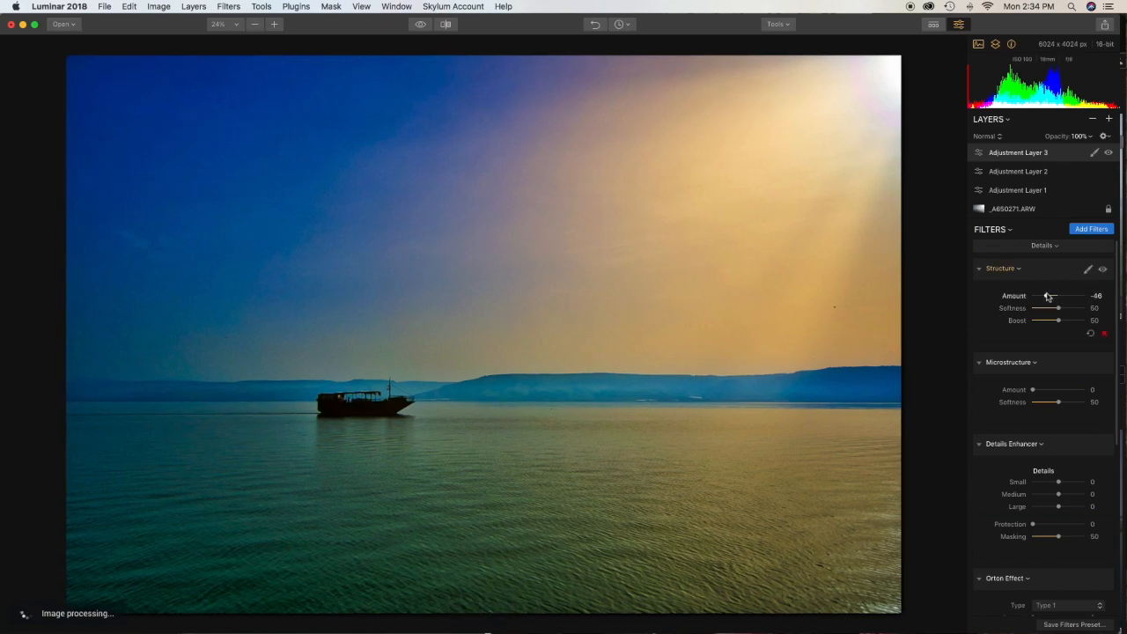
pyautogui.moveTo(1044, 298); pyautogui.dragTo(1038, 299)
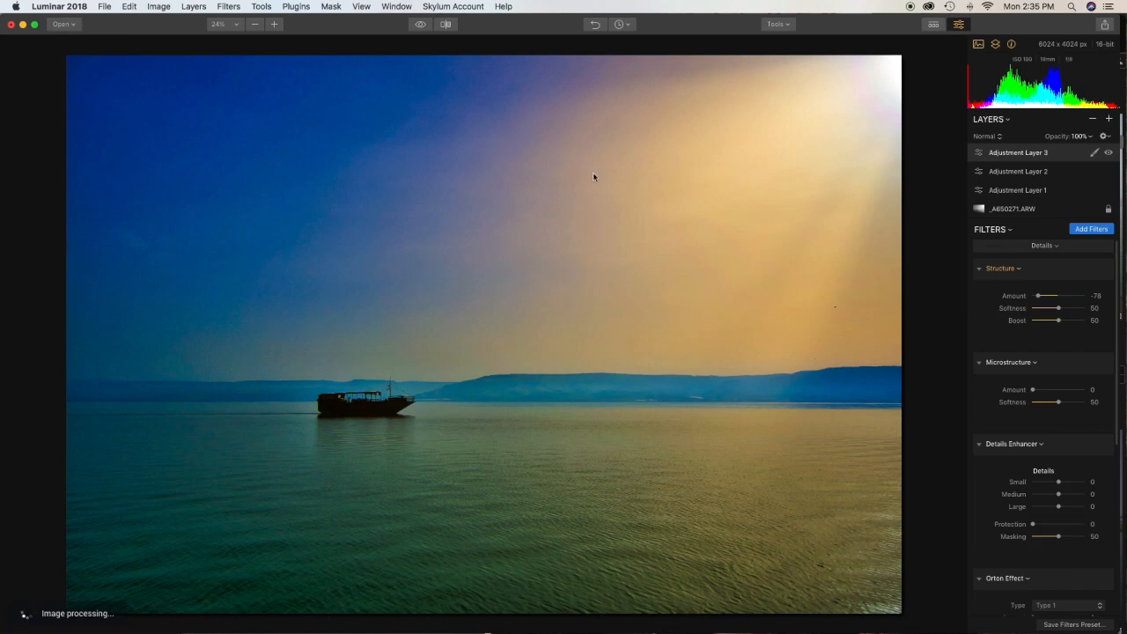
# Mask the Structure filter with a brush enlarged to size 184, painting the effect over the sky only.
pyautogui.click(1089, 272)
pyautogui.click(1060, 286)
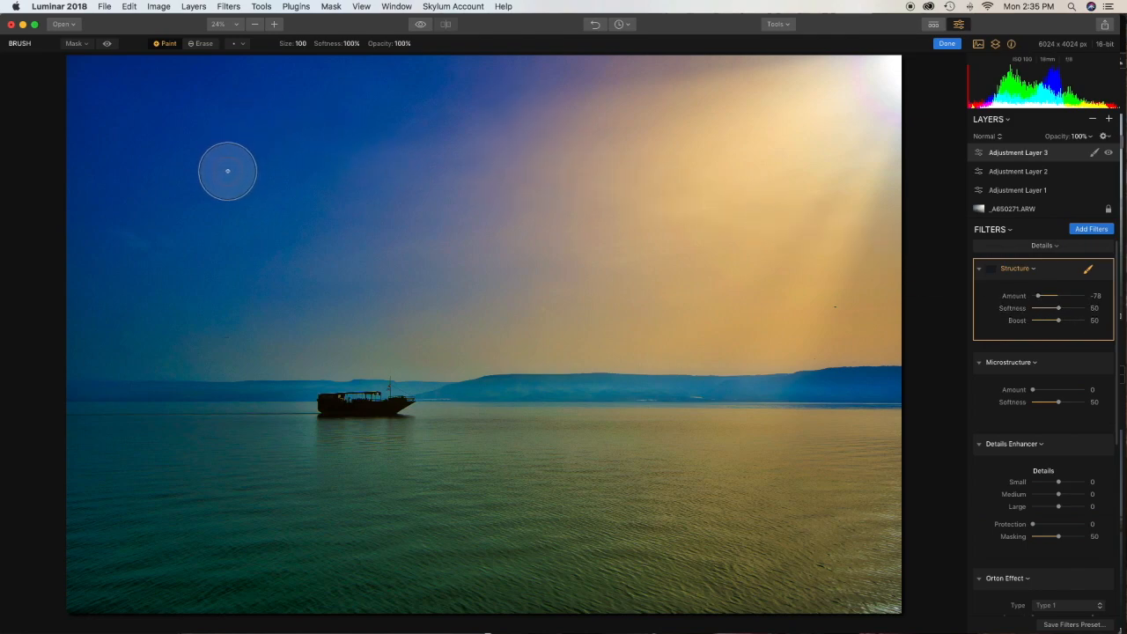
pyautogui.press(']')
pyautogui.press(']')
pyautogui.press(']')
pyautogui.press(']')
pyautogui.press(']')
pyautogui.press(']')
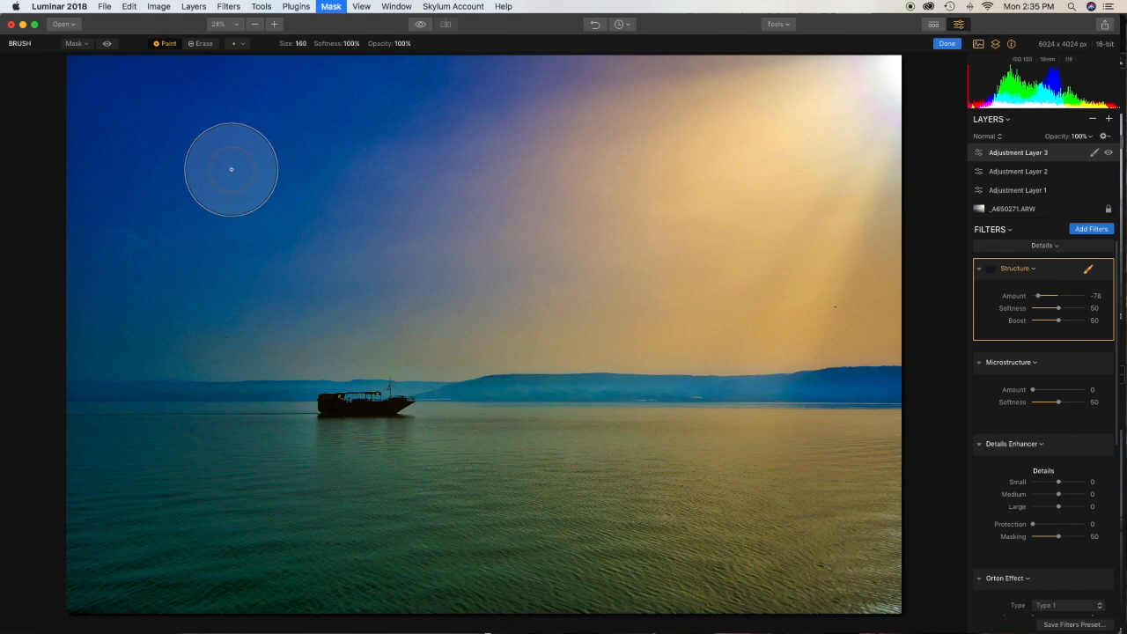
pyautogui.press(']')
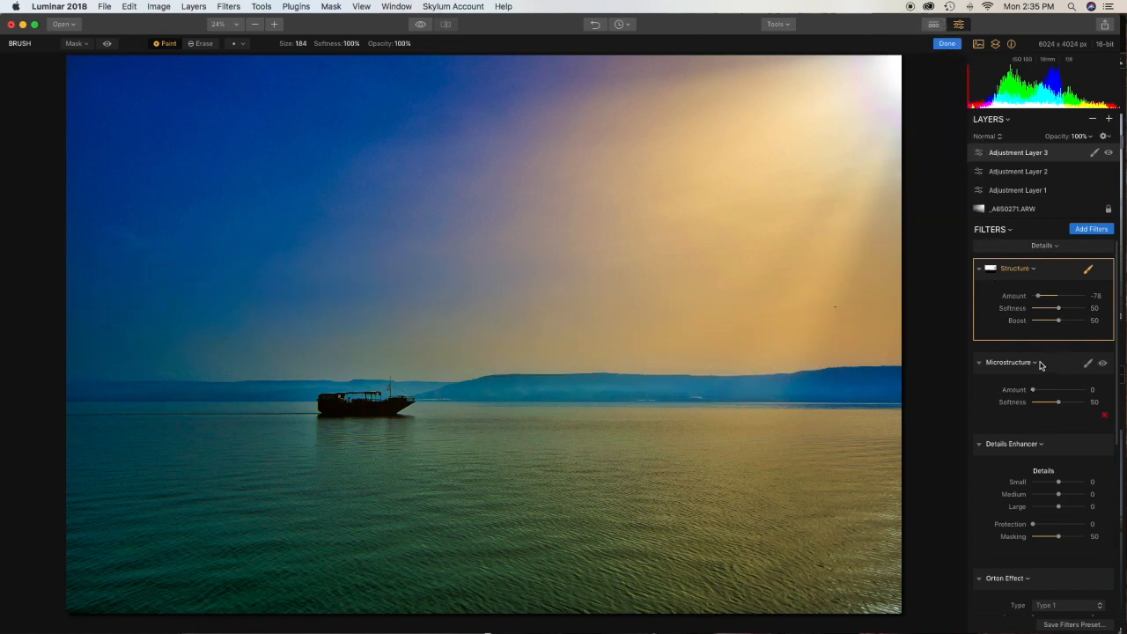
# Set the Denoise filter's luminosity to 54, color to 53 and boost to 66.
pyautogui.scroll(-6, 1041, 365)
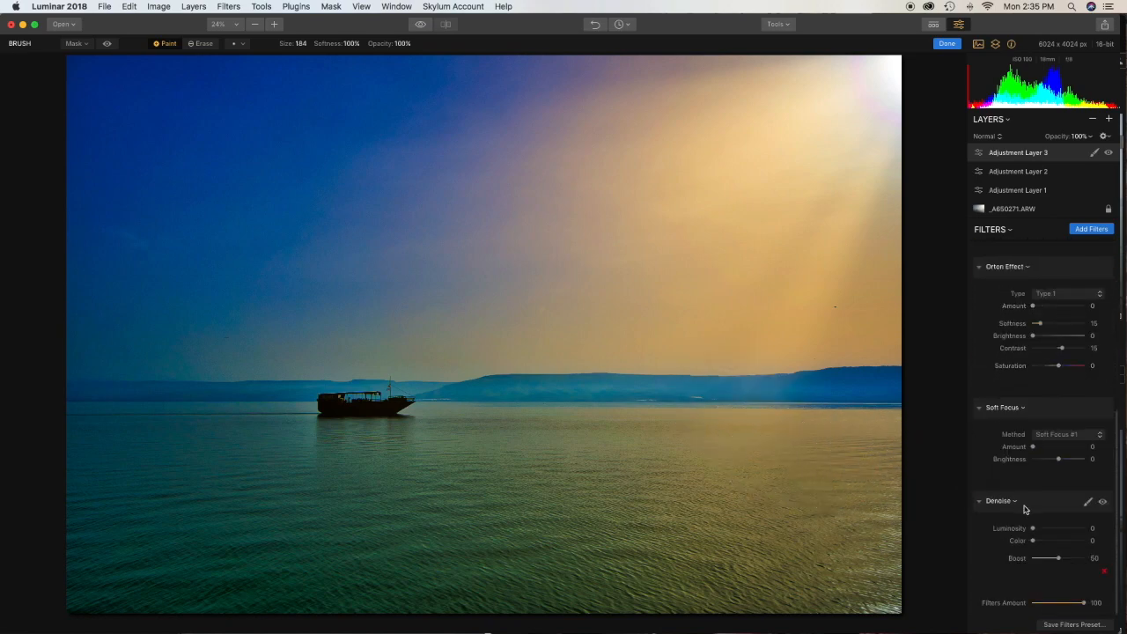
pyautogui.moveTo(1036, 528); pyautogui.dragTo(1050, 534)
pyautogui.moveTo(1032, 544); pyautogui.dragTo(1041, 541)
pyautogui.moveTo(1059, 559); pyautogui.dragTo(1063, 562)
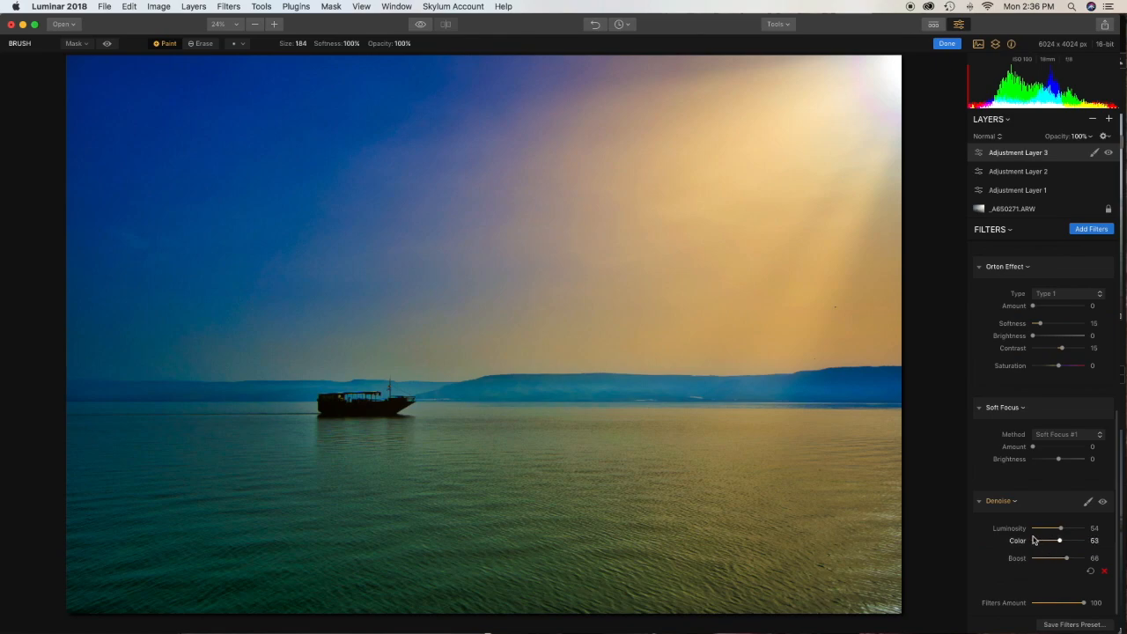
# Paint a brush mask for the Denoise filter over the sky, enlarging the brush to 256 and then reducing it to 52.
pyautogui.click(1090, 504)
pyautogui.click(1061, 516)
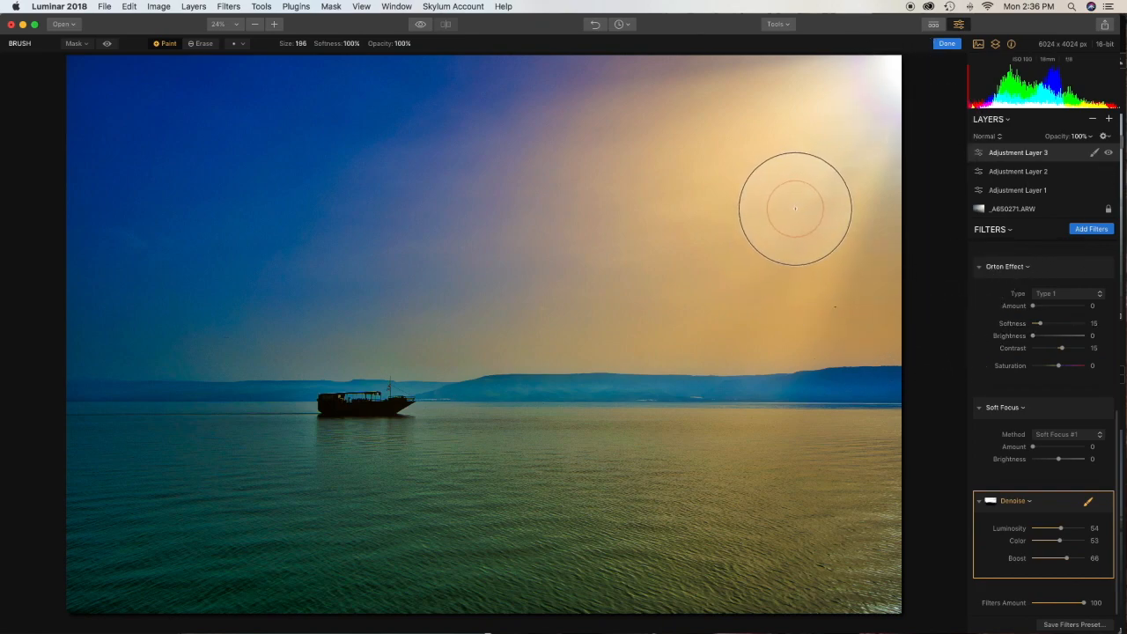
pyautogui.press(']')
pyautogui.press(']')
pyautogui.press('[')
pyautogui.press('[')
pyautogui.press('[')
pyautogui.press('[')
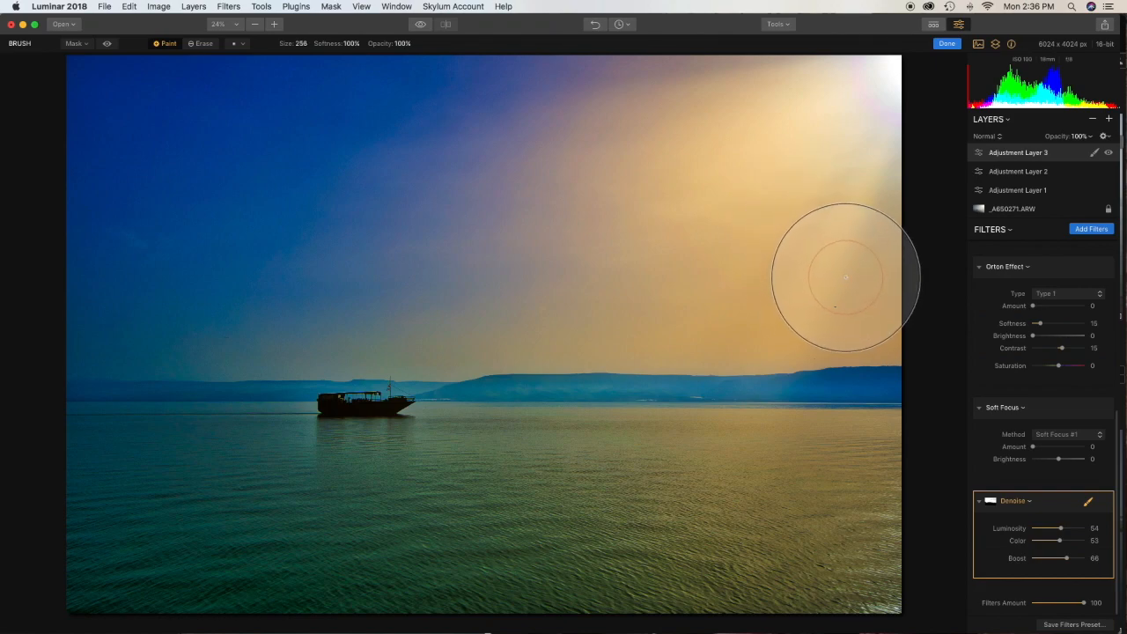
pyautogui.press('[')
pyautogui.press('[')
pyautogui.press('[')
pyautogui.press('[')
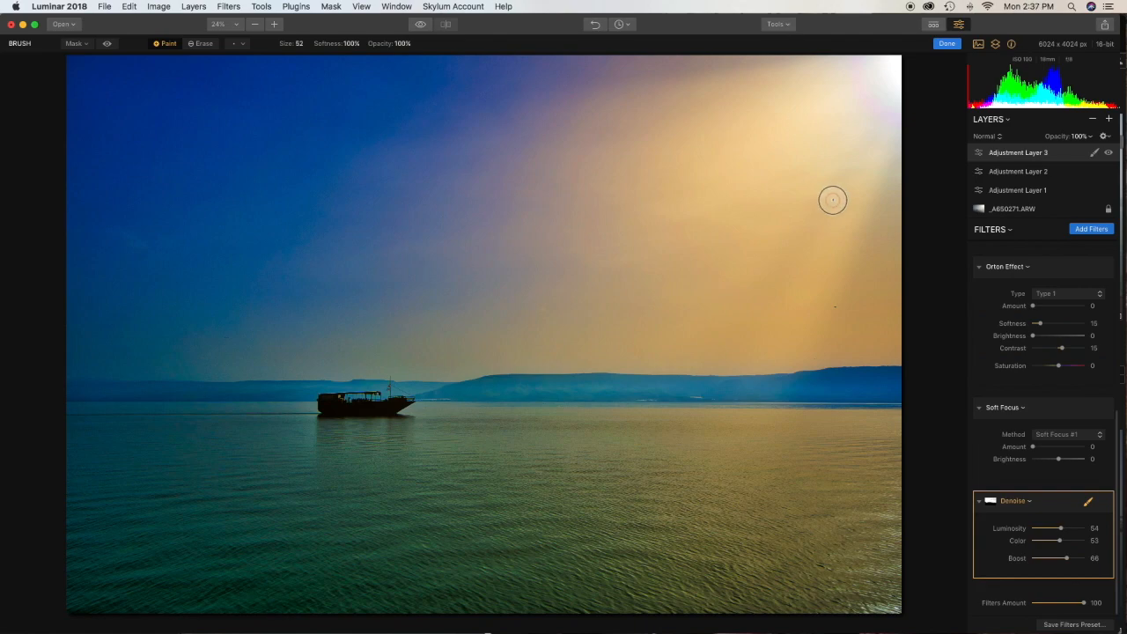
# Erase the small dark speck in the golden sky above the hills with the Erase tool at brush size 20.
pyautogui.click(792, 27)
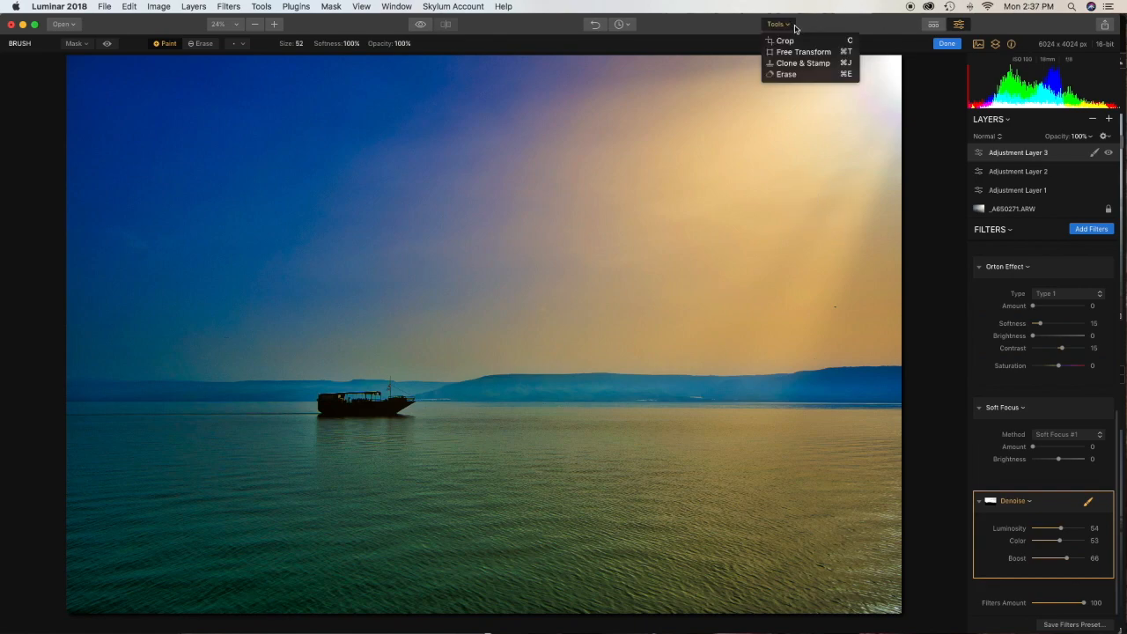
pyautogui.click(801, 75)
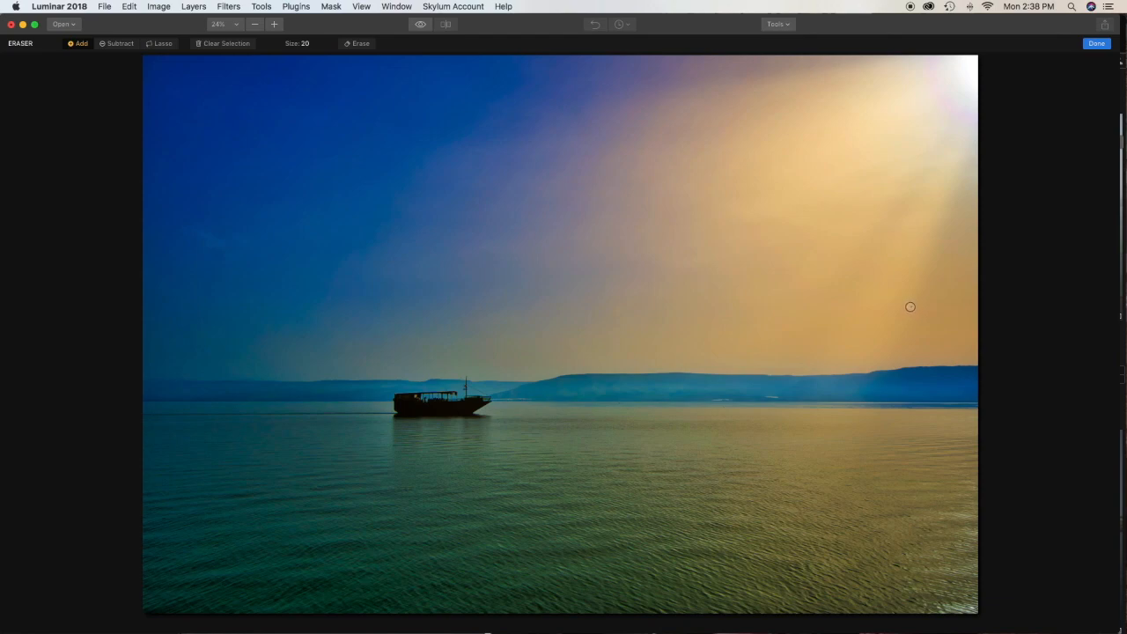
pyautogui.click(910, 305)
pyautogui.click(1098, 44)
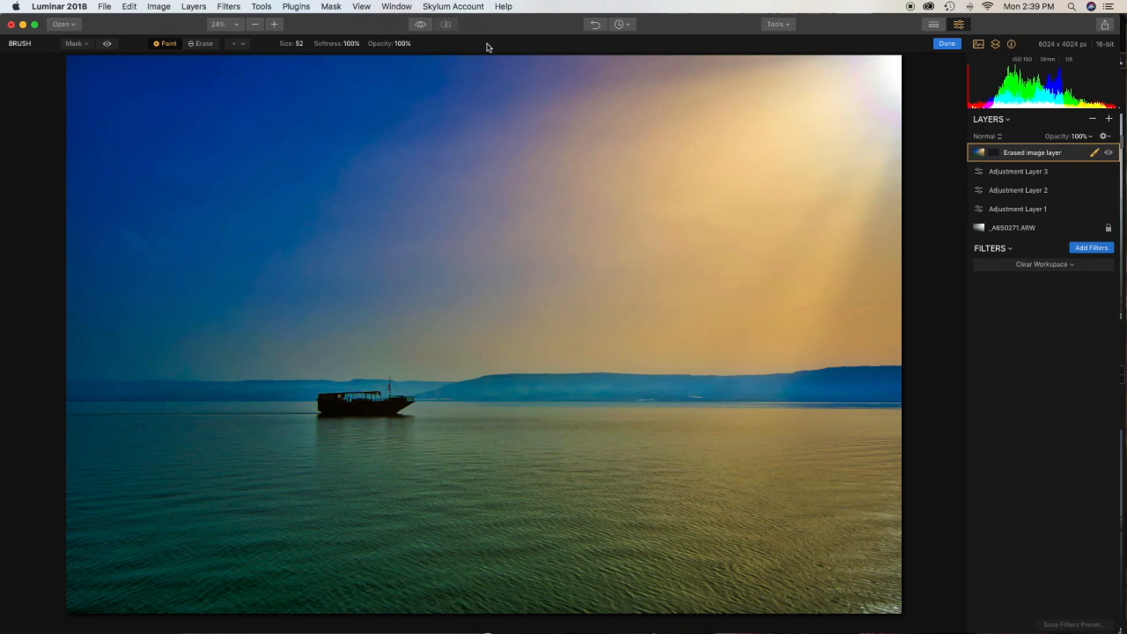
# Compare the edited photo with the original using Quick Preview.
pyautogui.click(422, 25)
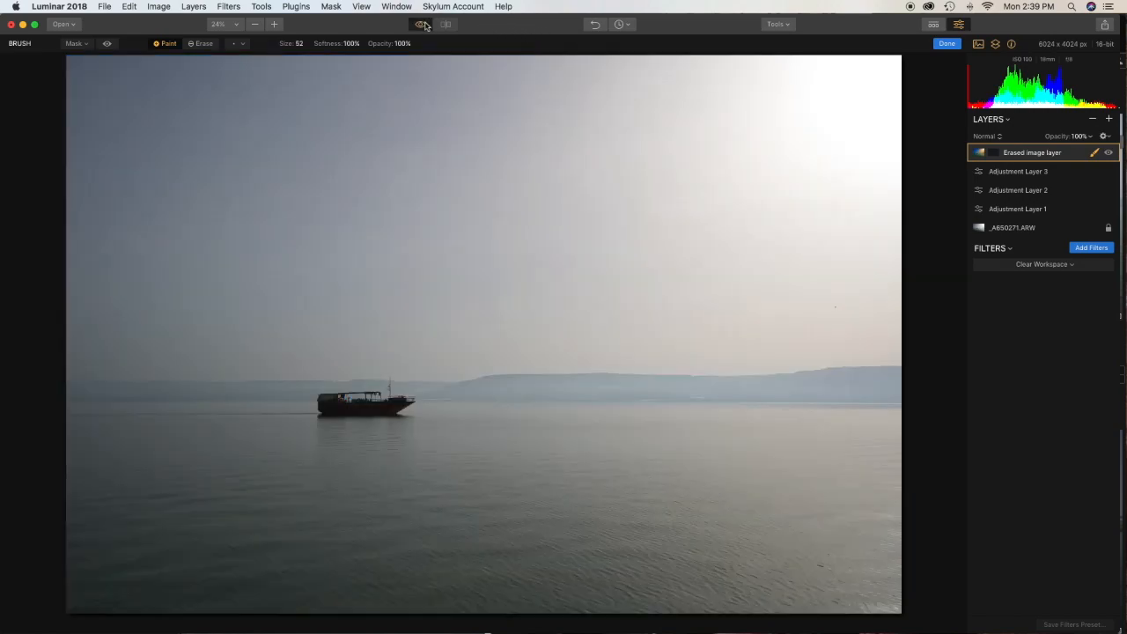
pyautogui.click(424, 25)
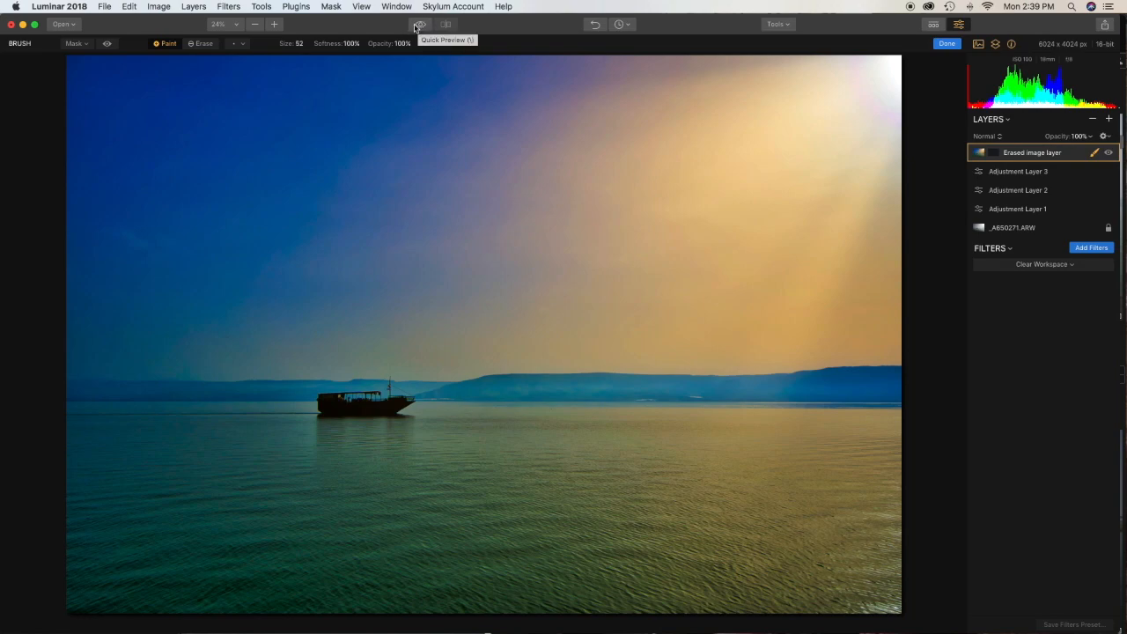
pyautogui.click(420, 25)
pyautogui.click(423, 25)
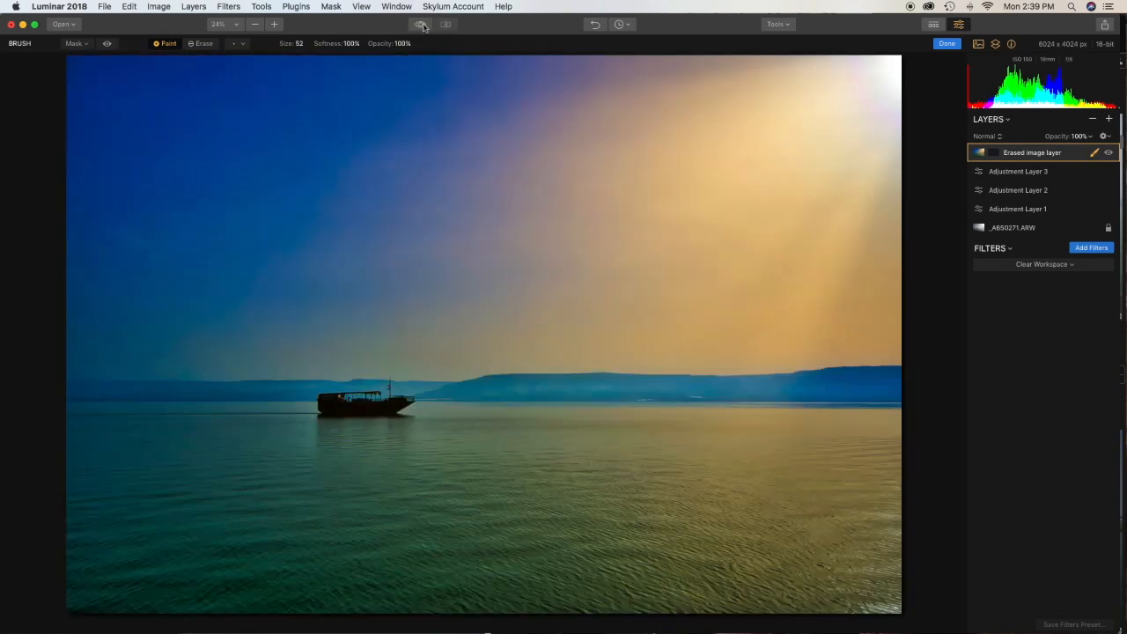